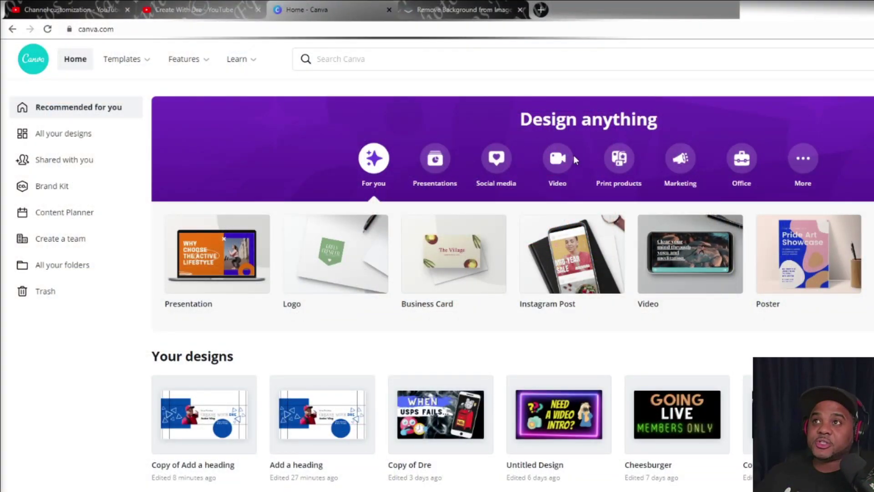
Search for YouTube Channel Art, browse the templates, and start a blank YouTube Channel Art design
left_click(481, 56)
type("youtube")
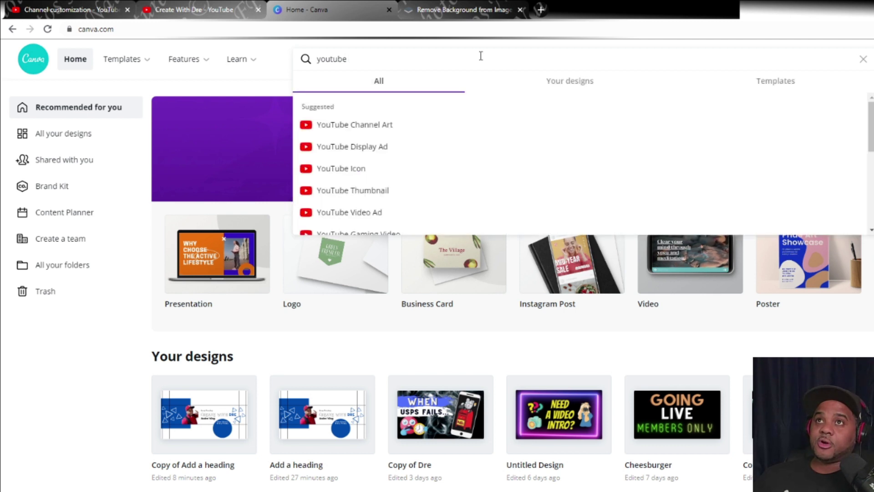
left_click(414, 127)
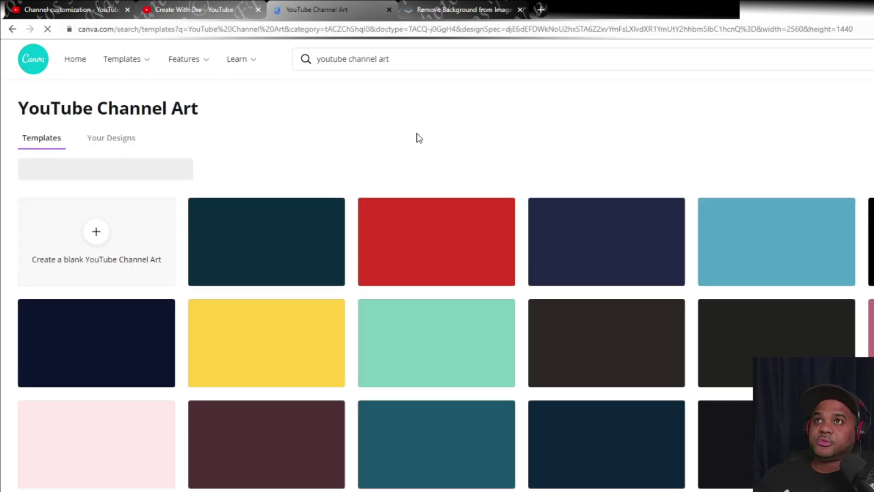
scroll(384, 249, "down", 9)
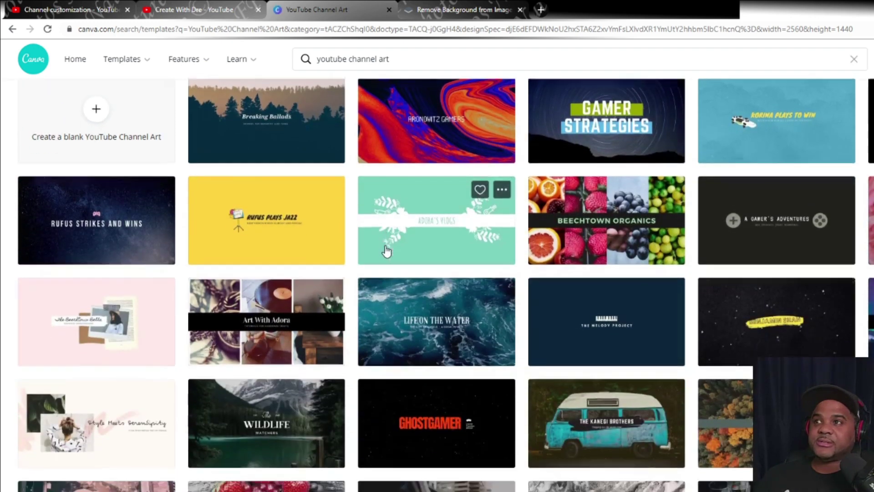
scroll(386, 252, "down", 6)
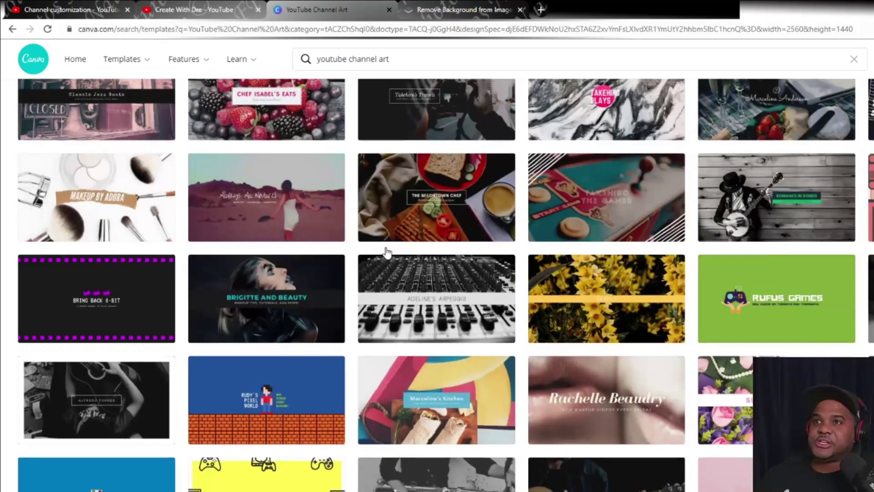
scroll(386, 252, "down", 5)
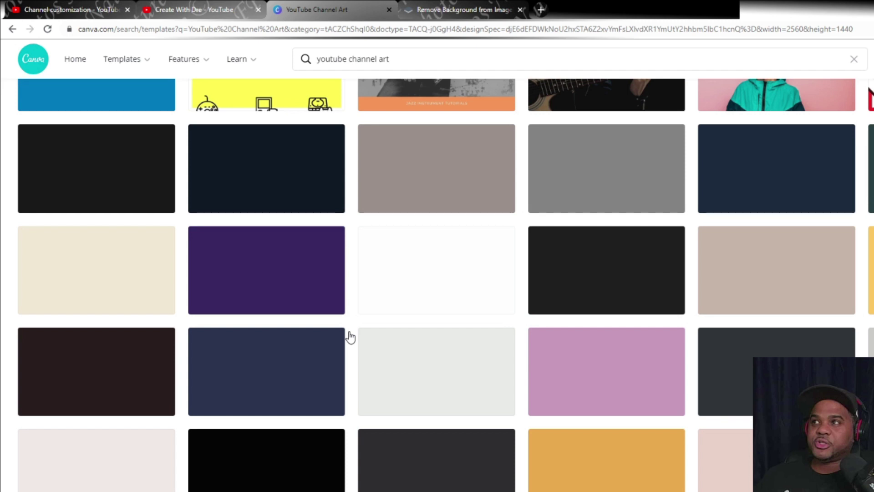
left_click(349, 334)
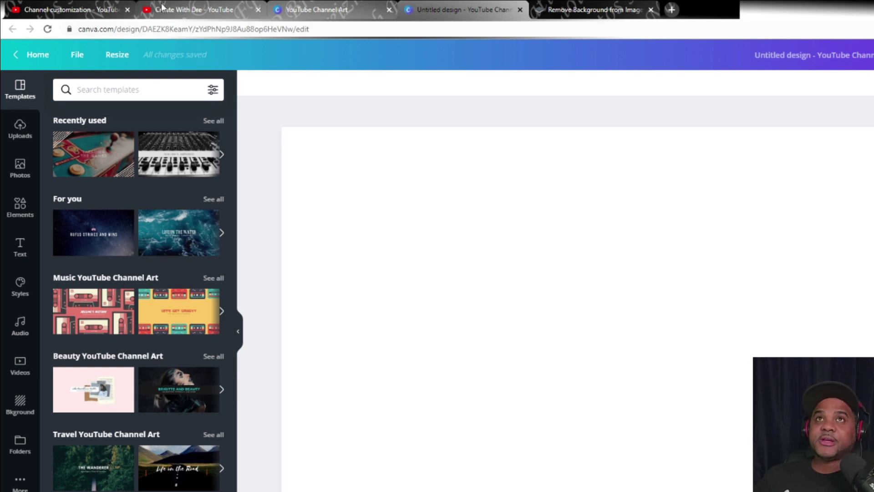
Review the current banner in YouTube Studio's Branding settings and on the live channel page
left_click(105, 6)
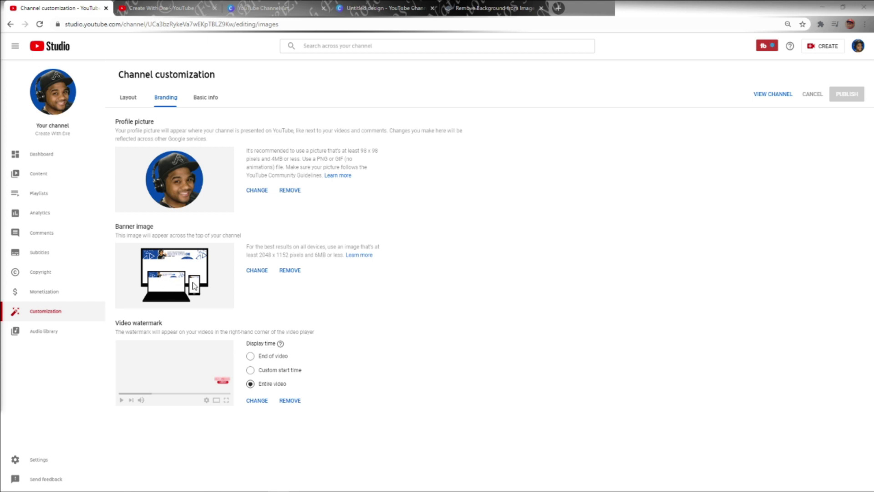
left_click(146, 14)
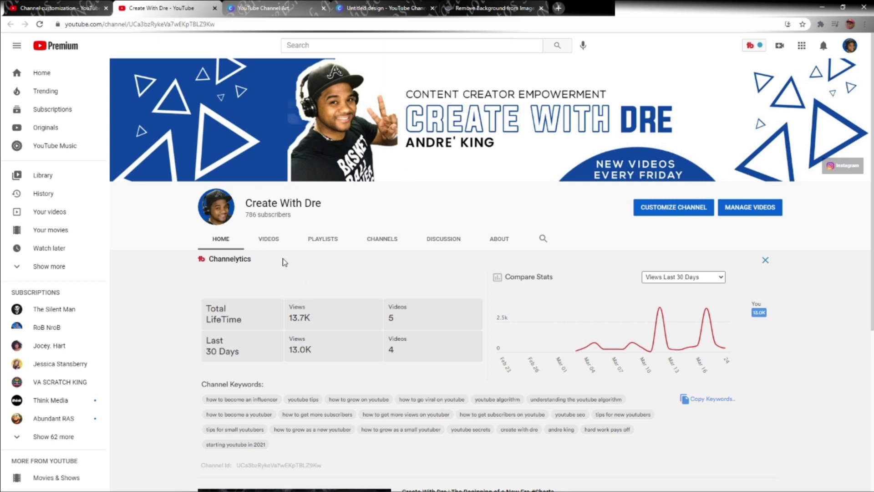
mouse_move(213, 144)
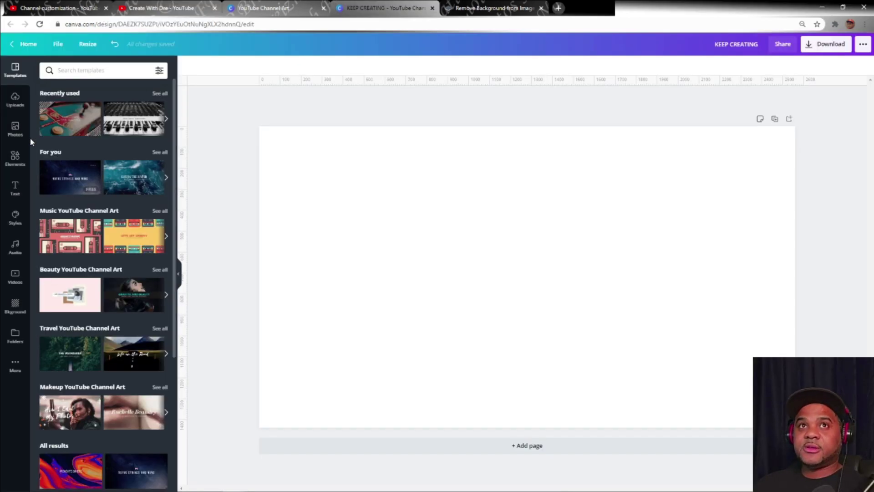
Place a square shape on the blank canvas and reduce its height to about 425 px
left_click(14, 157)
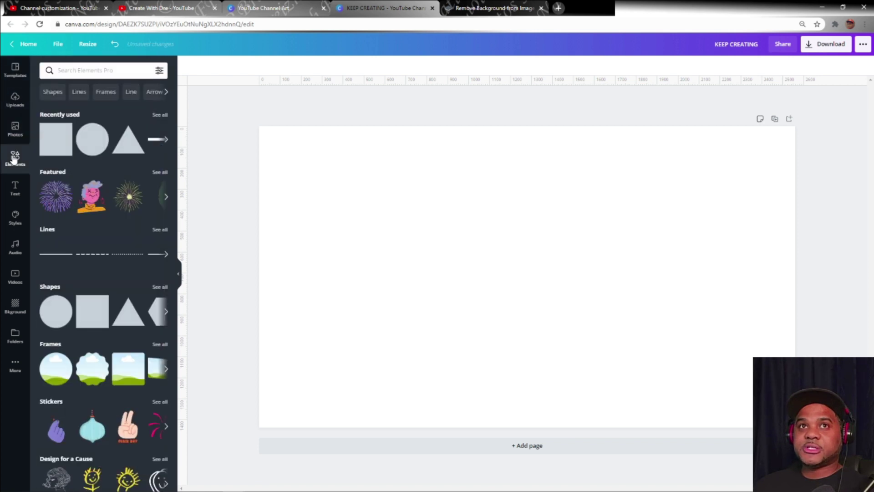
left_click_drag(55, 142, 482, 238)
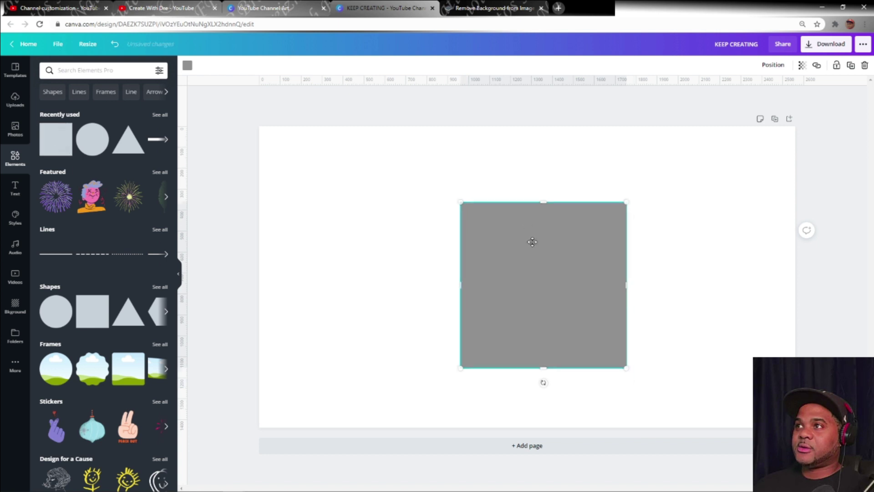
left_click_drag(541, 205, 568, 261)
scroll(549, 273, "up", 5)
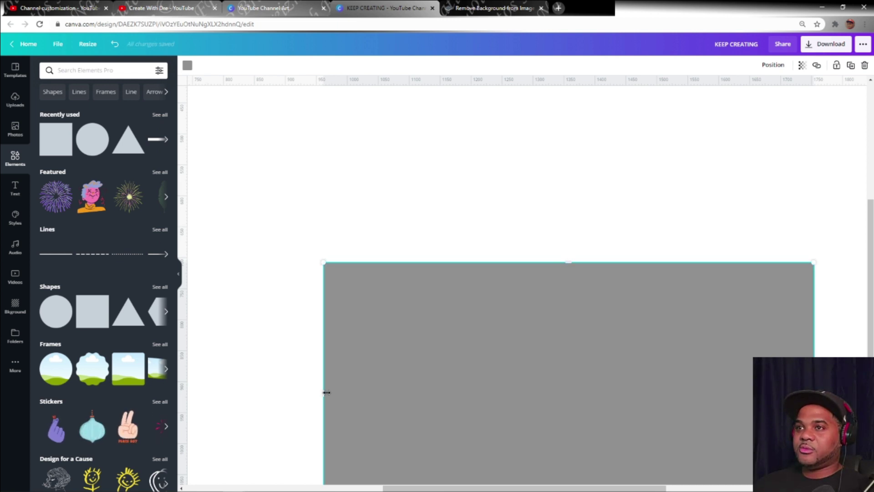
Widen the gray shape on both sides into a rectangle about 1545 px wide, fine-tuning its left edge
left_click_drag(323, 392, 186, 387)
scroll(320, 377, "down", 3)
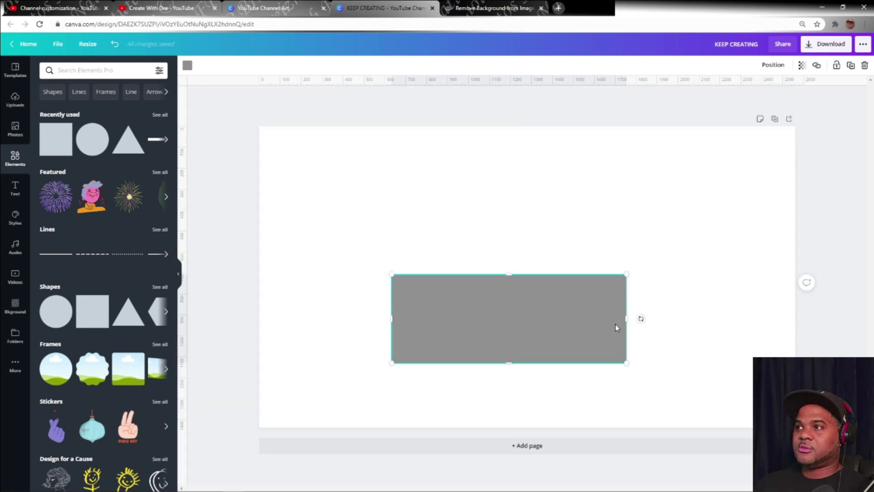
left_click_drag(642, 318, 717, 319)
scroll(536, 349, "up", 3)
scroll(291, 354, "left", 5)
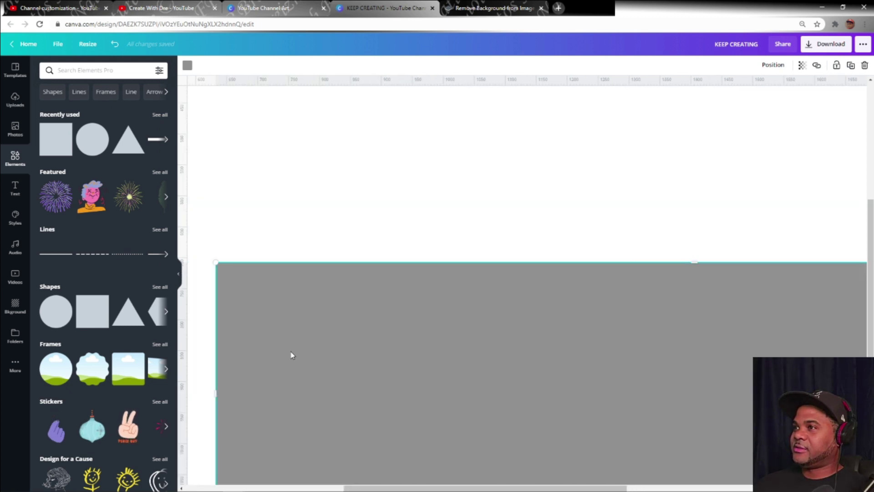
scroll(283, 350, "down", 2)
left_click_drag(393, 349, 391, 350)
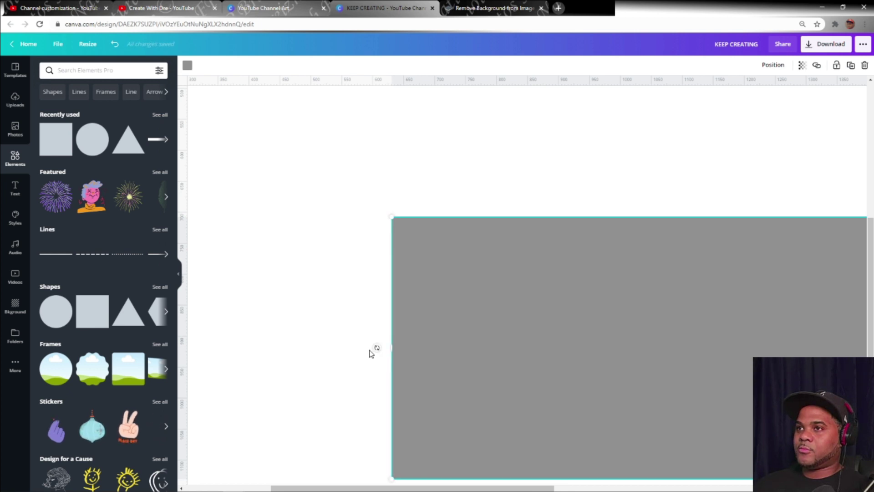
scroll(371, 353, "up", 2)
left_click_drag(294, 389, 297, 387)
key("ctrl+0")
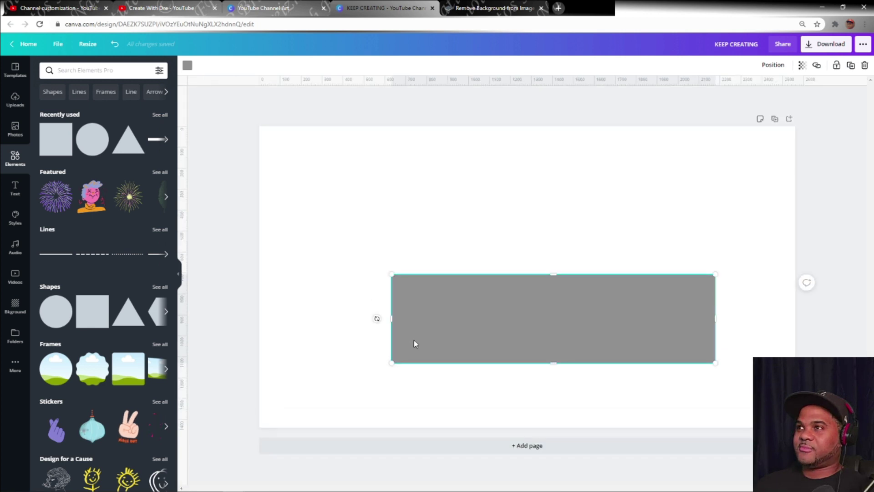
Center the gray rectangle horizontally and vertically on the canvas, and check the ruler display option
left_click_drag(533, 321, 508, 279)
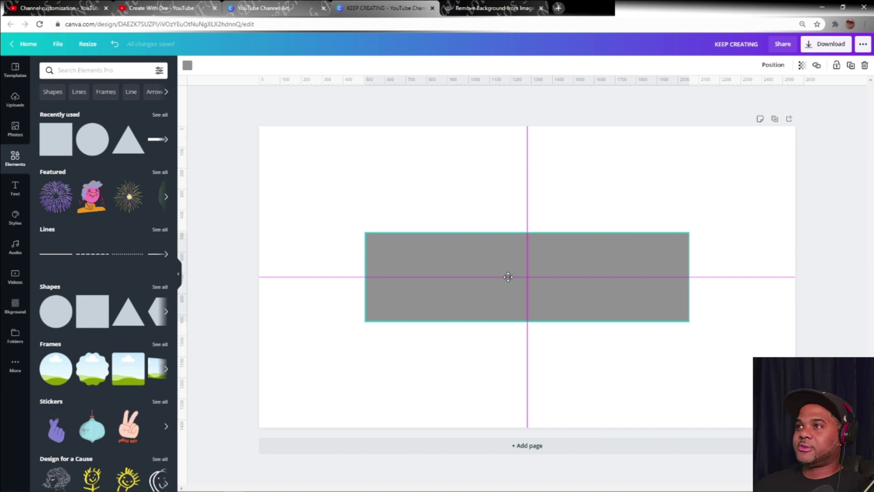
left_click_drag(508, 276, 508, 277)
left_click(442, 371)
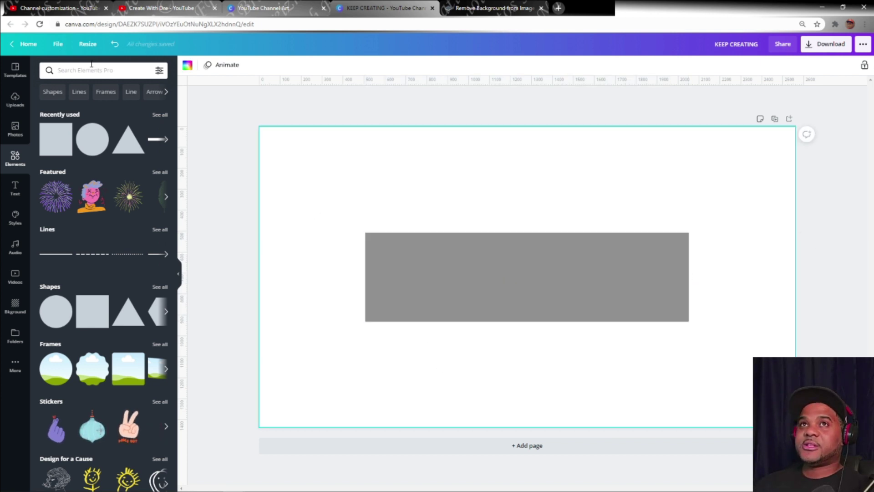
left_click(58, 46)
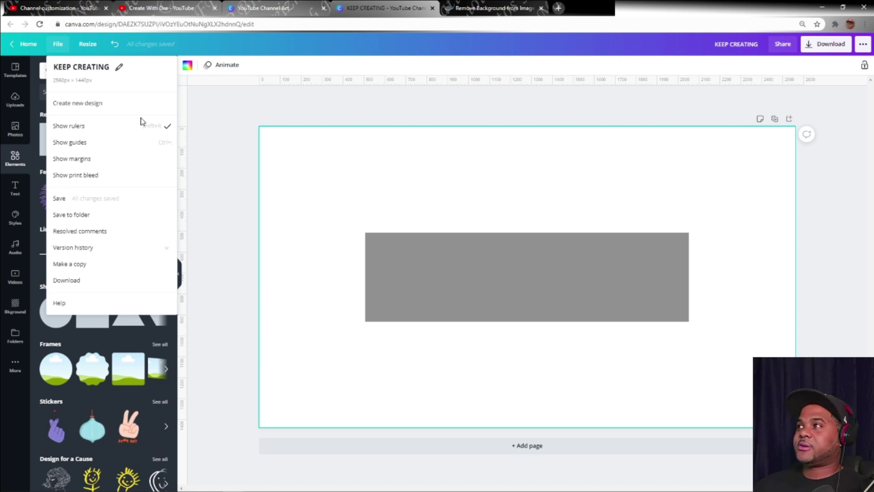
left_click(418, 172)
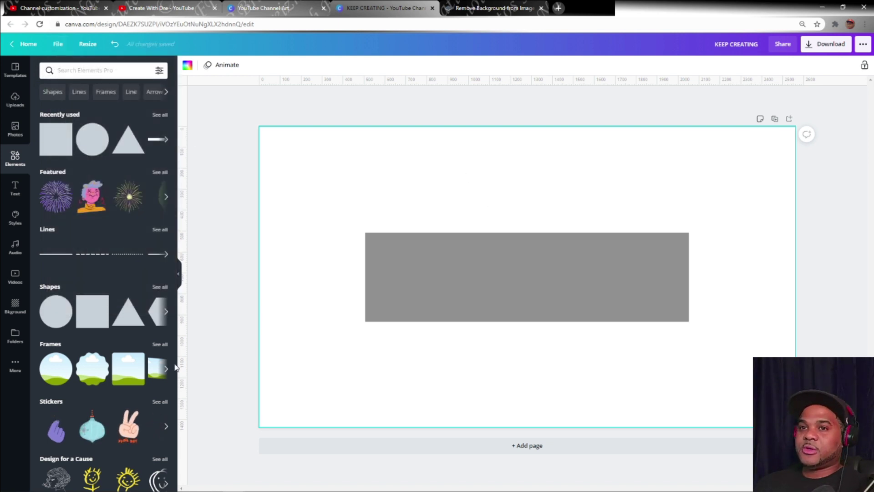
Draw a full-height black vertical line along the gray rectangle's left edge and place a duplicate along its right edge
left_click_drag(58, 259, 350, 361)
left_click_drag(353, 258, 368, 126)
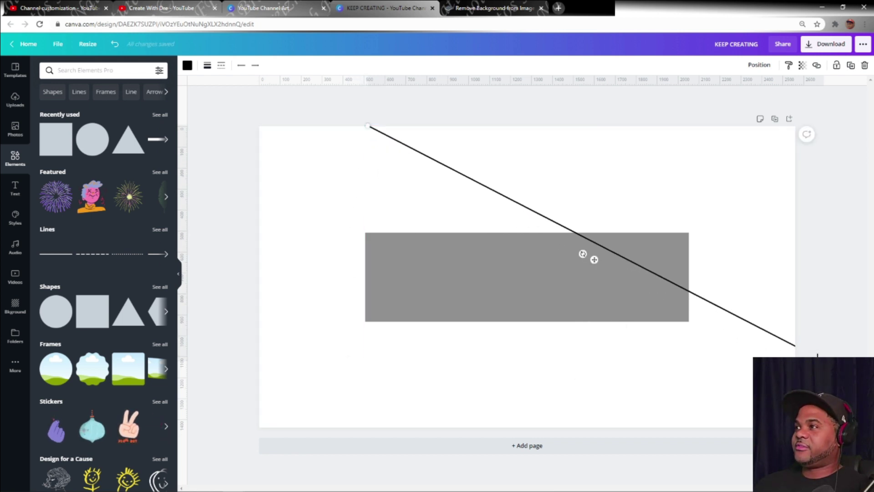
left_click_drag(795, 345, 367, 426)
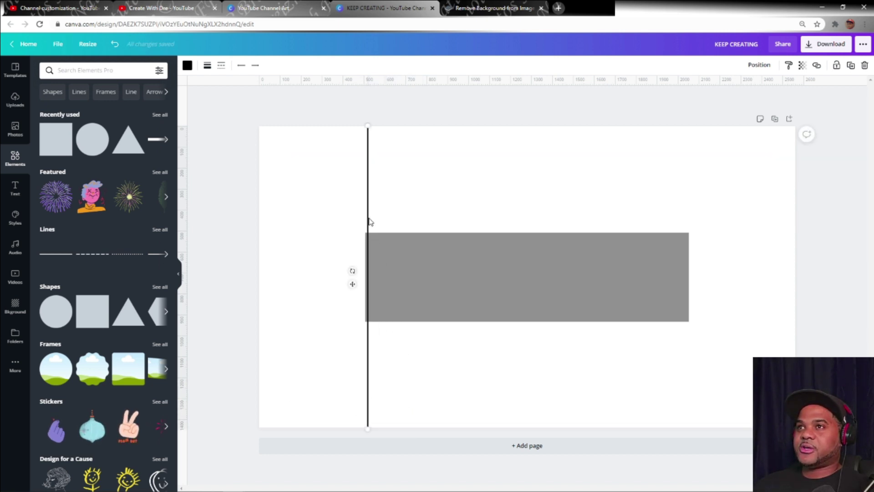
left_click_drag(368, 221, 365, 217)
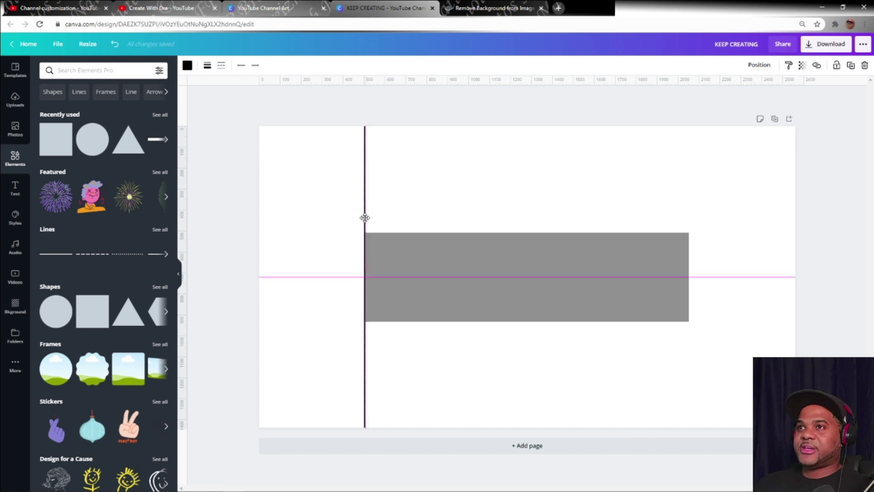
key("ctrl+d")
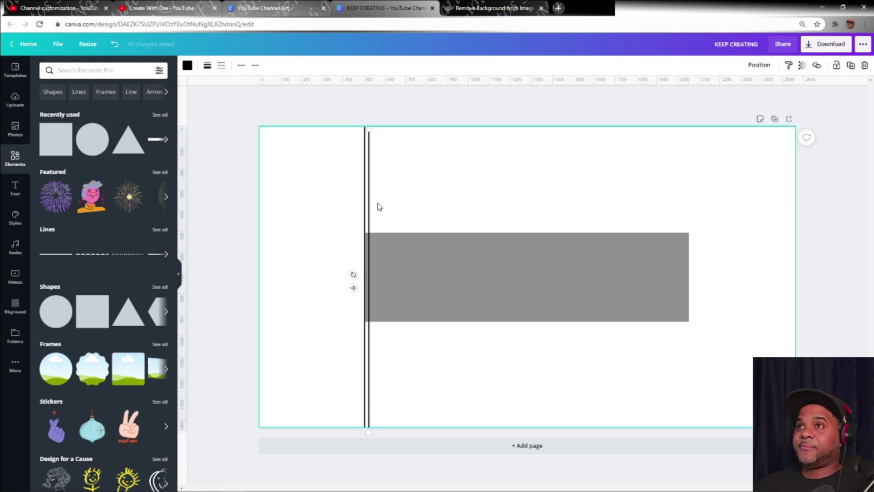
left_click_drag(377, 205, 689, 197)
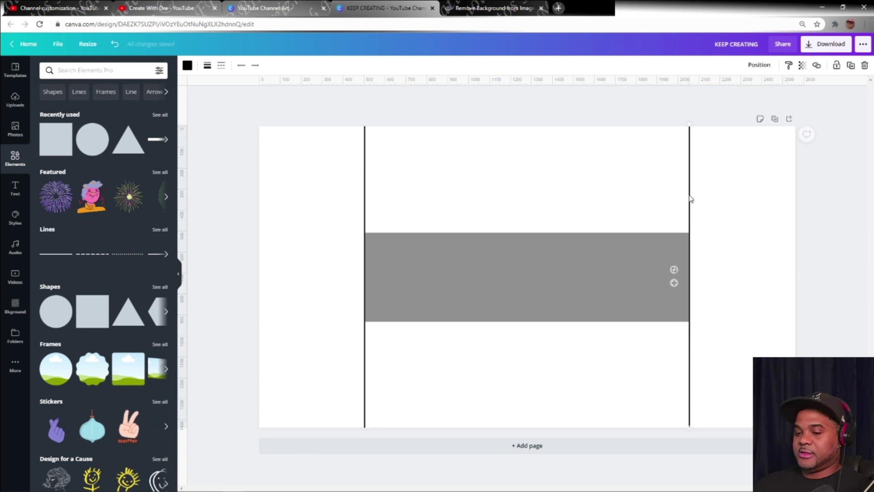
Turn a duplicate line into a full-width horizontal one along the rectangle's top edge and copy it to the bottom edge
key("ctrl+d")
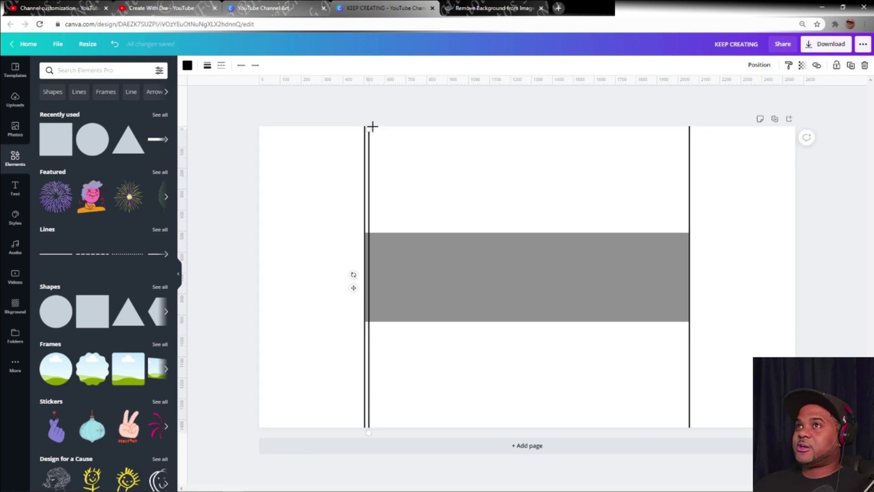
left_click_drag(367, 129, 799, 229)
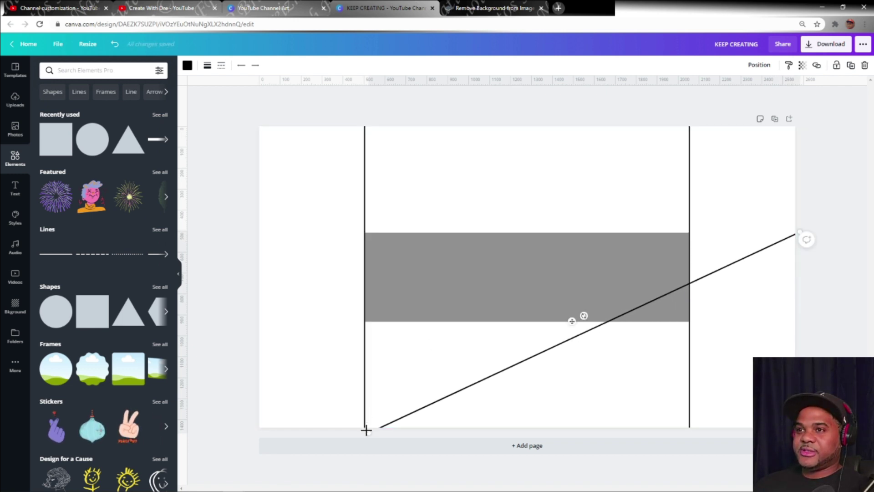
left_click_drag(351, 424, 258, 231)
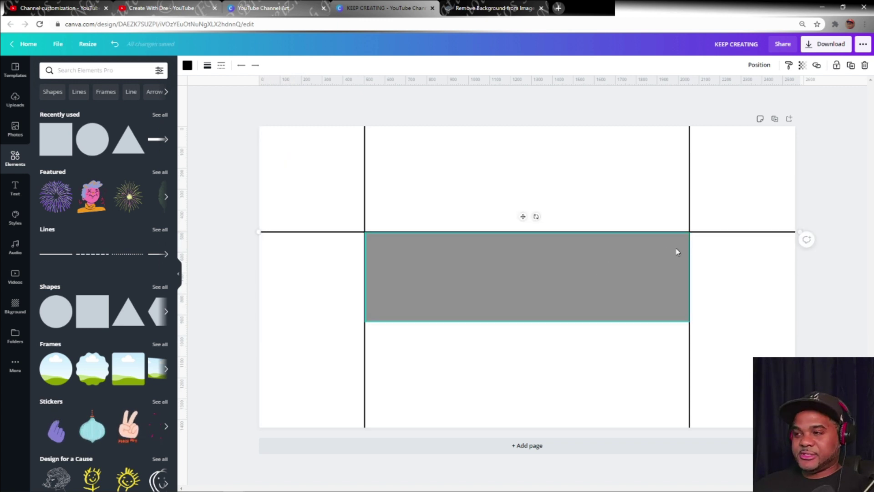
key("ctrl+d")
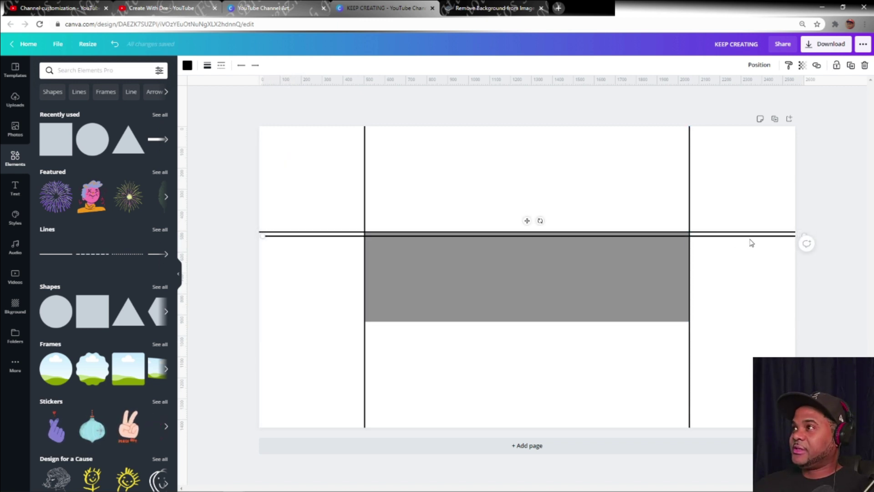
left_click_drag(752, 240, 743, 321)
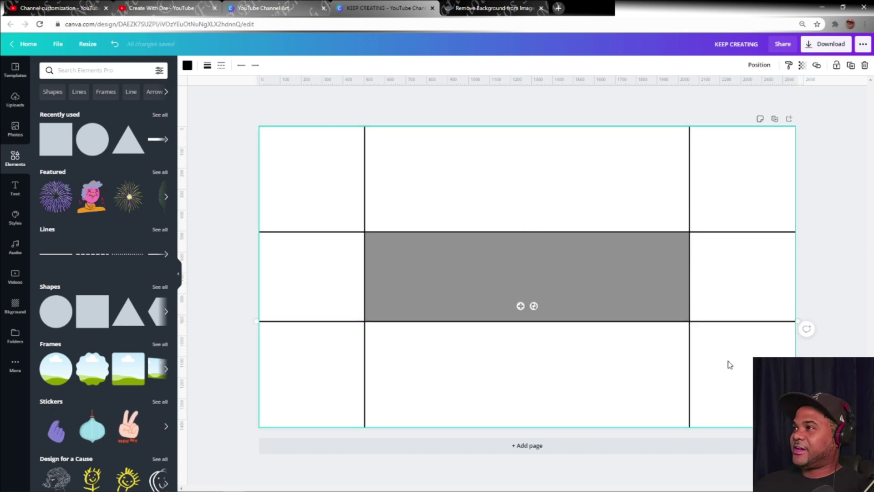
left_click(322, 339)
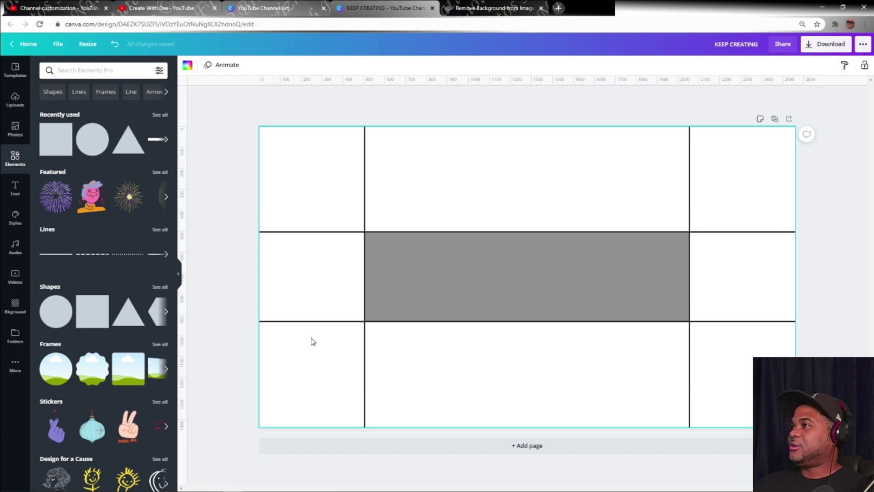
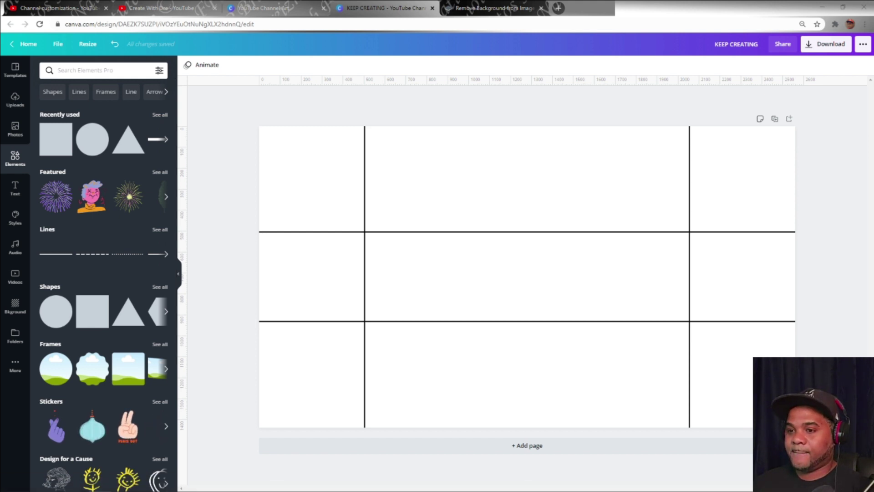
Place the uploaded portrait photo with the red cap at the canvas center and remove its background
left_click_drag(2, 236, 515, 287)
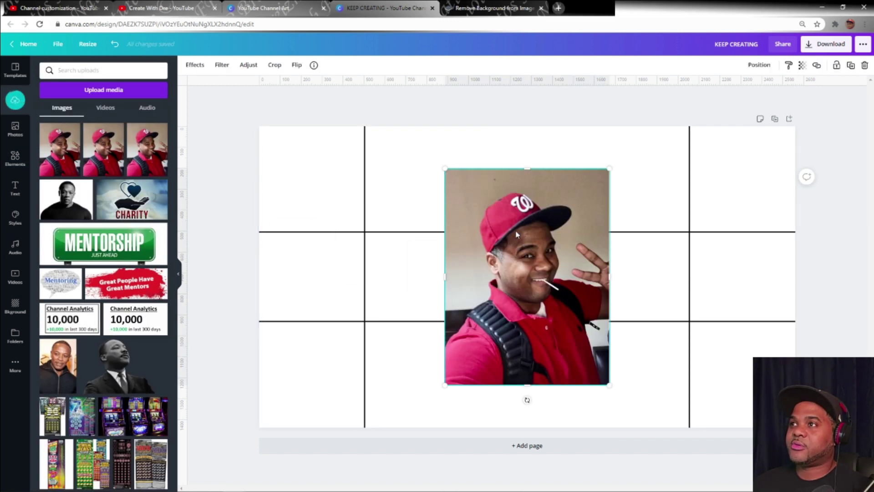
left_click(195, 65)
left_click(102, 98)
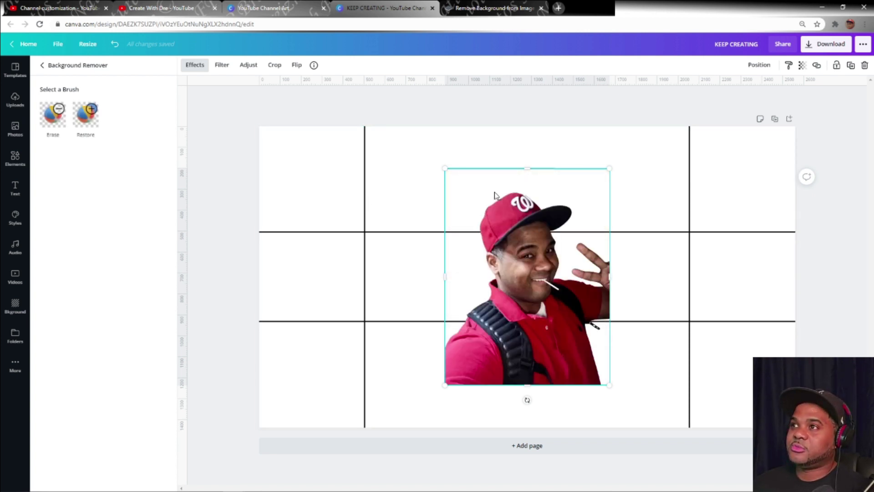
Shrink the cut-out portrait and move it to the left part of the central area, resting on the lower guide line
left_click_drag(476, 193, 525, 268)
left_click_drag(557, 312, 439, 254)
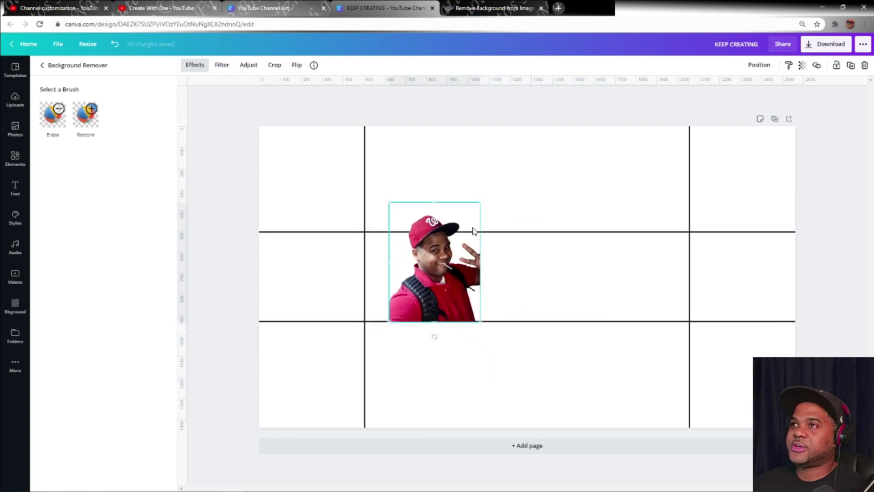
Shrink the cut-out portrait so it fits between the upper and lower horizontal guide lines
left_click_drag(477, 208, 468, 220)
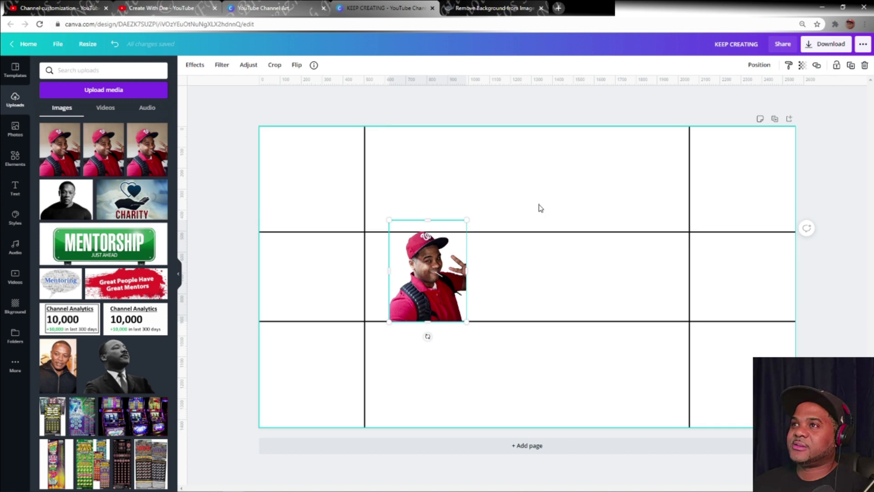
left_click(540, 207)
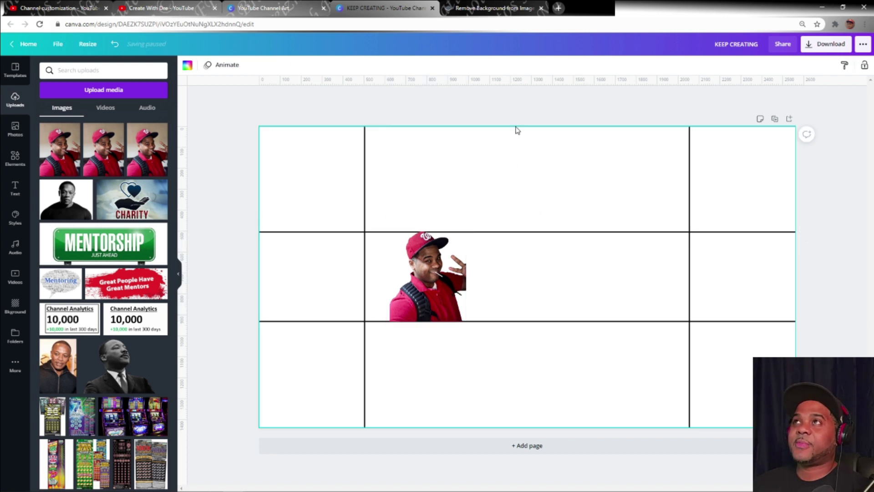
Switch to remove.bg, upload the portrait photo to remove its background there, and return to the Canva banner design
left_click(492, 10)
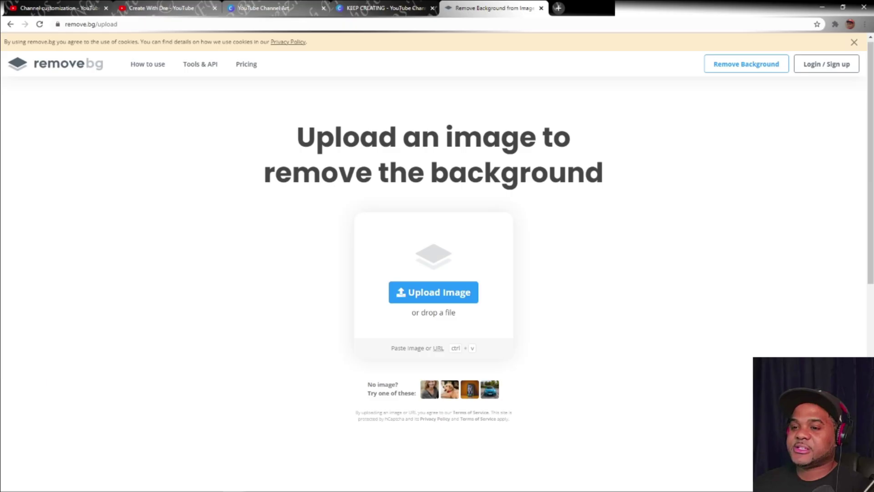
left_click_drag(0, 300, 453, 310)
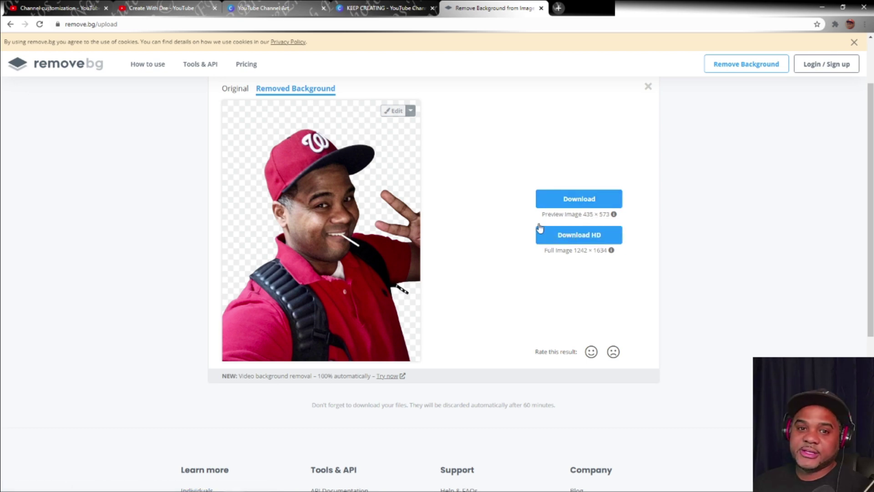
left_click(394, 8)
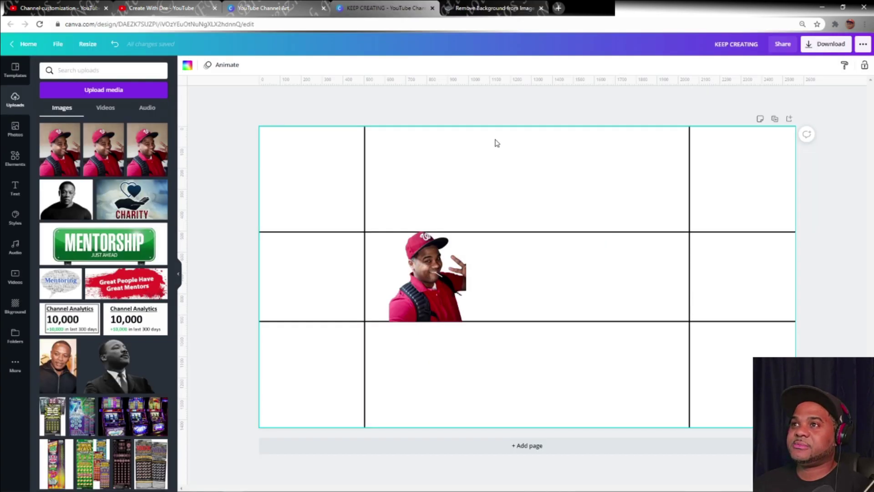
left_click(163, 8)
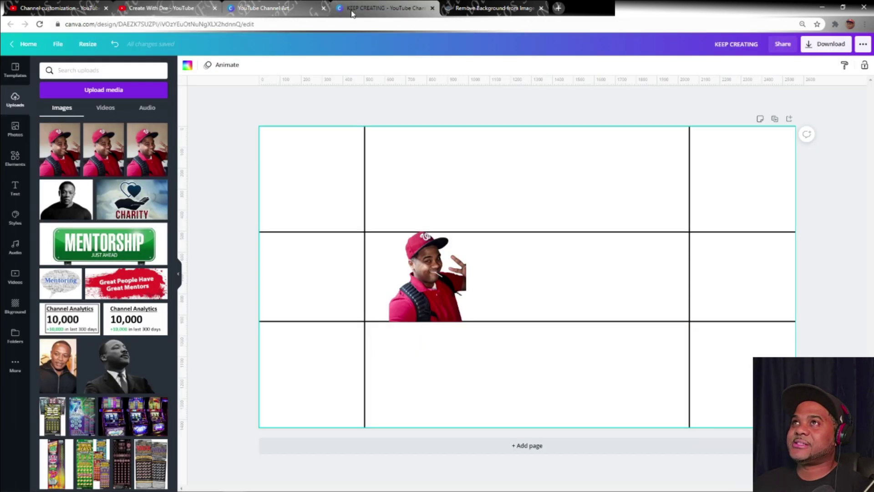
left_click(353, 12)
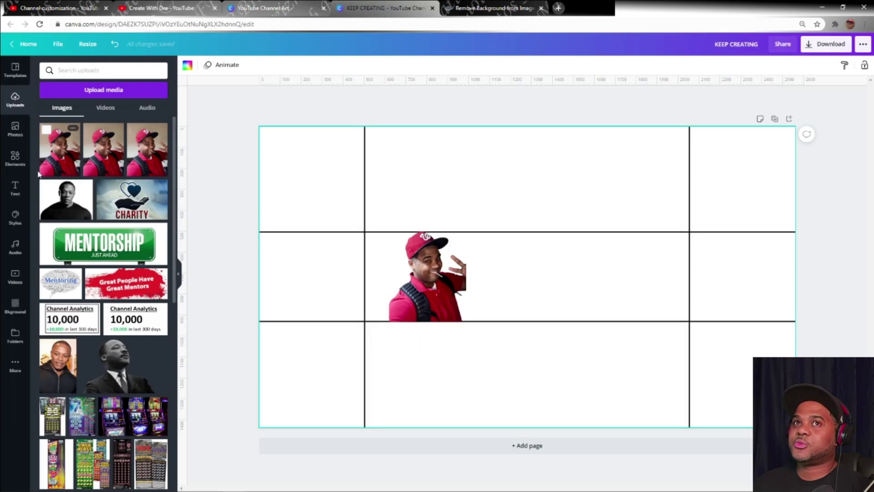
Add a subheading to the banner and replace its placeholder text with "KEEP CREATING"
left_click(15, 187)
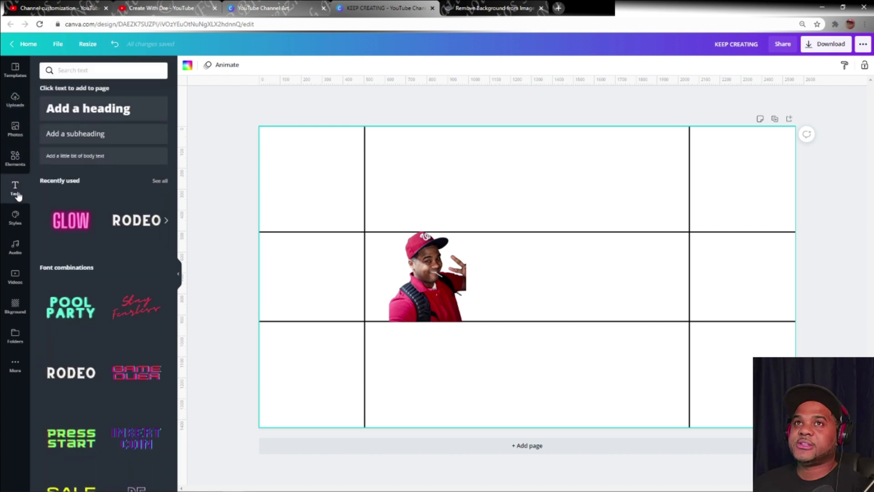
left_click(92, 136)
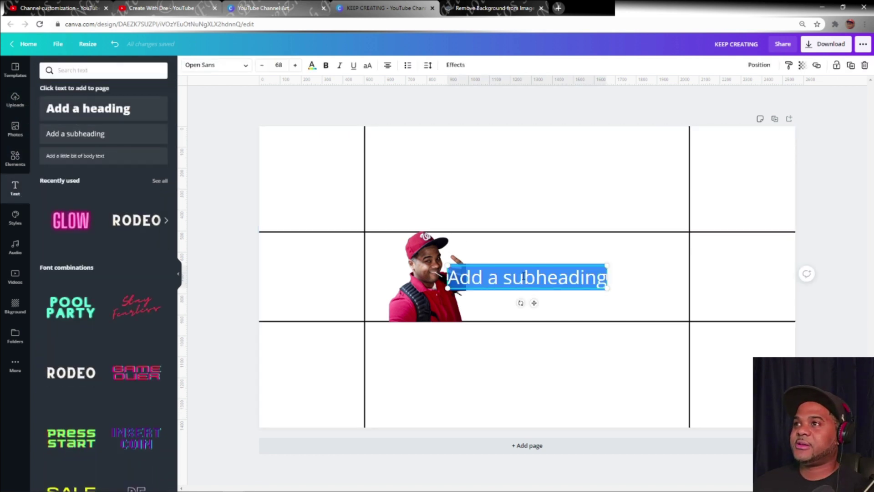
double_click(523, 278)
key("ctrl+a")
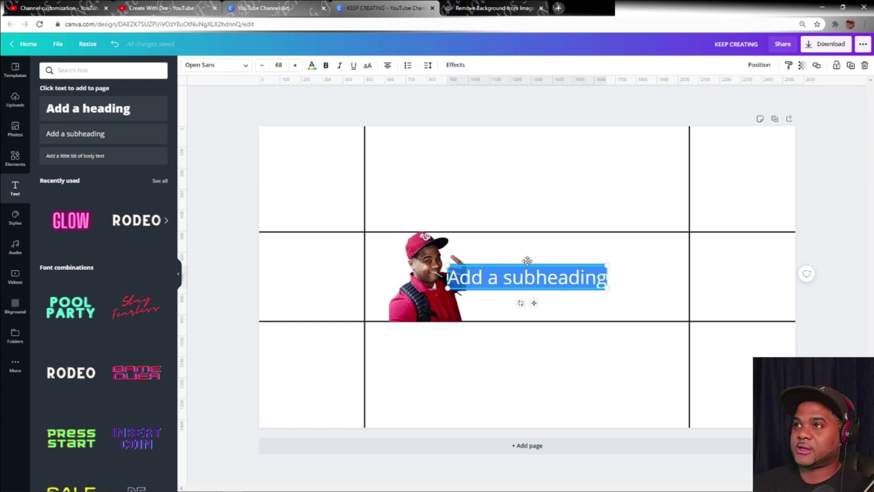
type("KEEP CREATING")
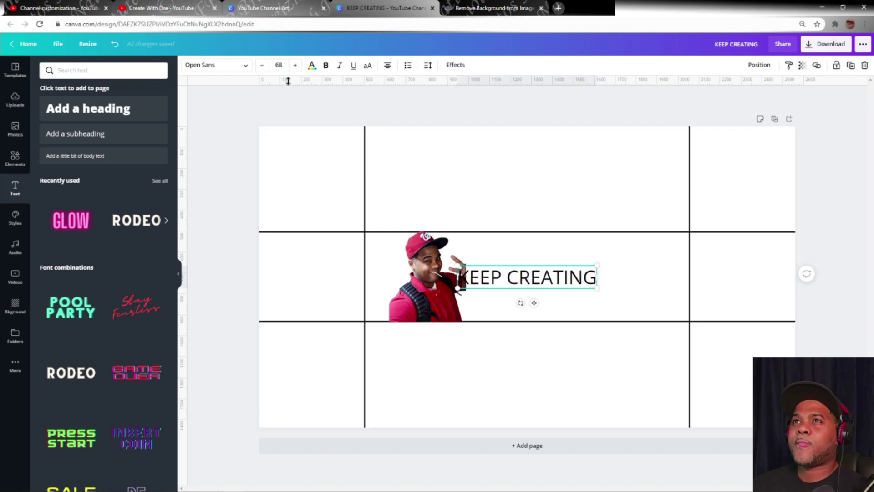
Set the KEEP CREATING font size to 50 and move the text up, close to the upper guide line beside the portrait
left_click(278, 65)
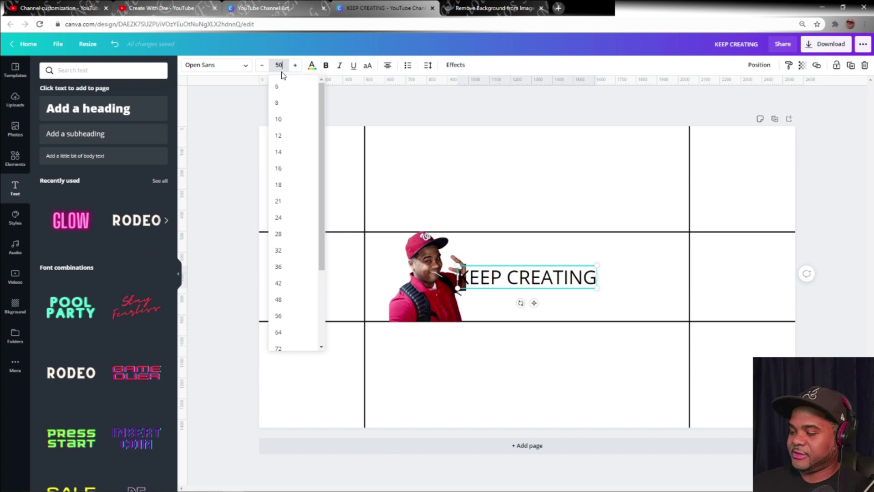
key("Return")
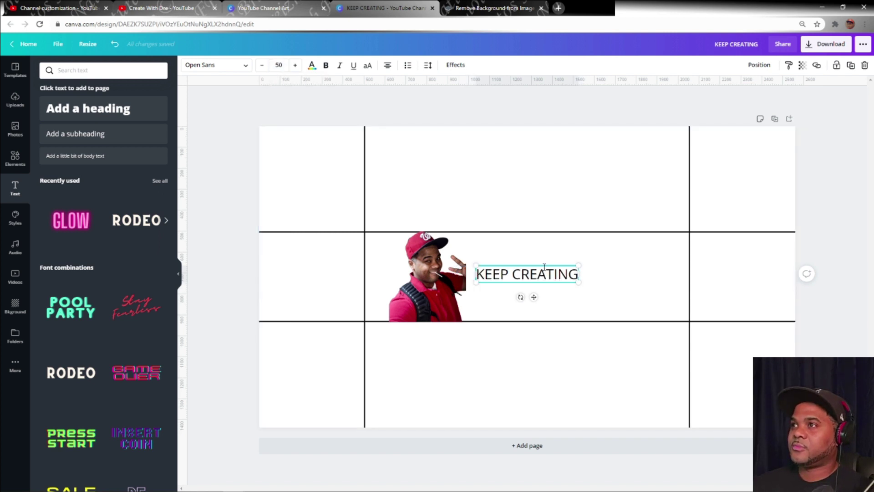
left_click_drag(547, 257, 548, 243)
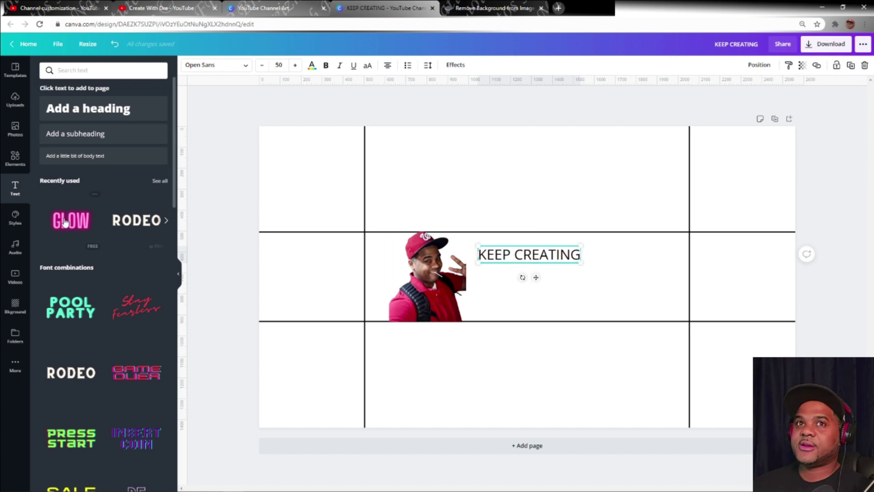
Set the banner background to the solid yellow color
left_click(15, 306)
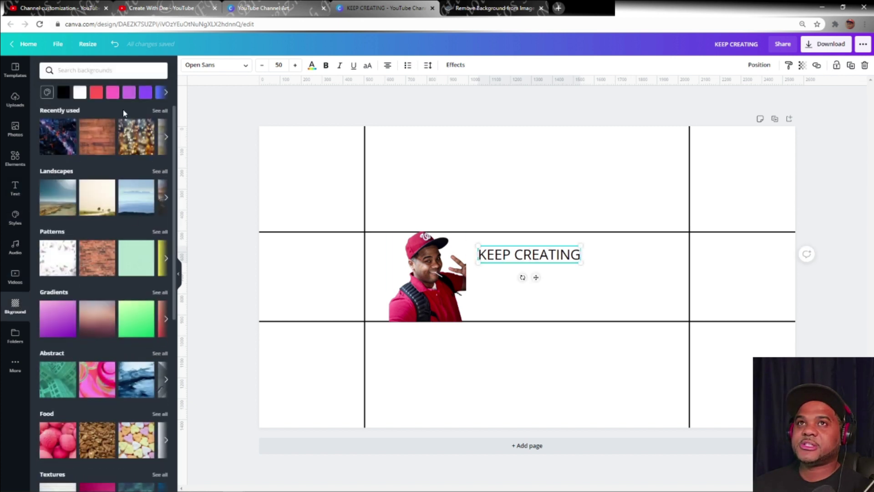
left_click(166, 93)
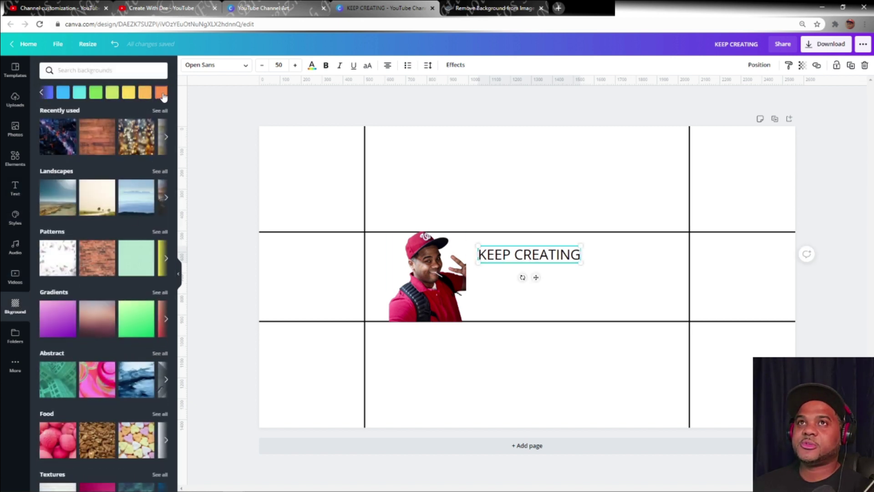
left_click(129, 93)
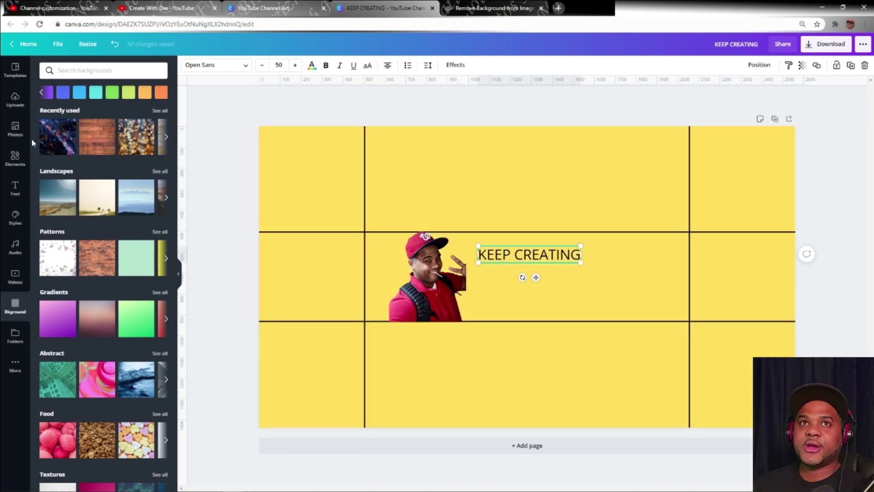
Add the GLOW text style below KEEP CREATING and set its font size to 80
left_click(16, 191)
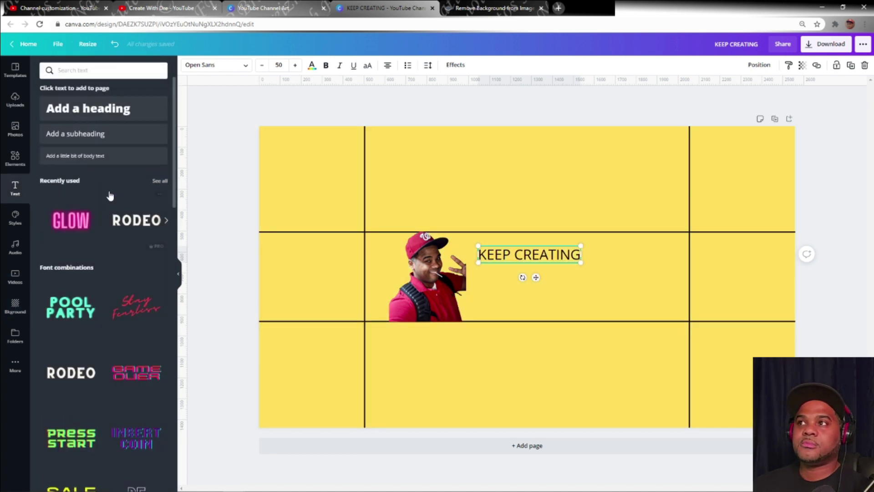
left_click(59, 223)
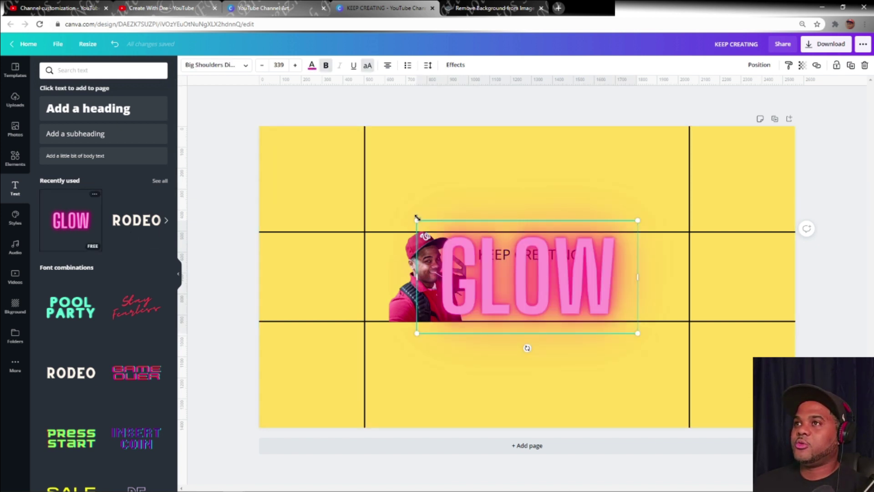
left_click_drag(416, 218, 495, 261)
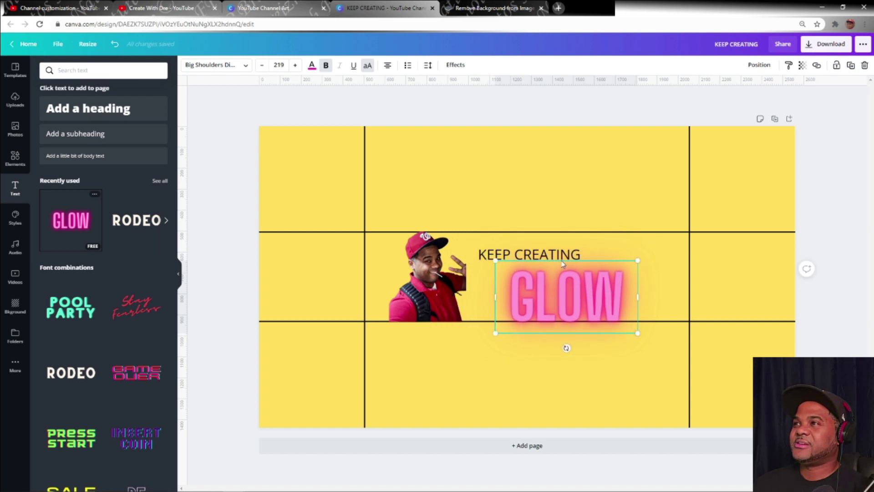
left_click(279, 65)
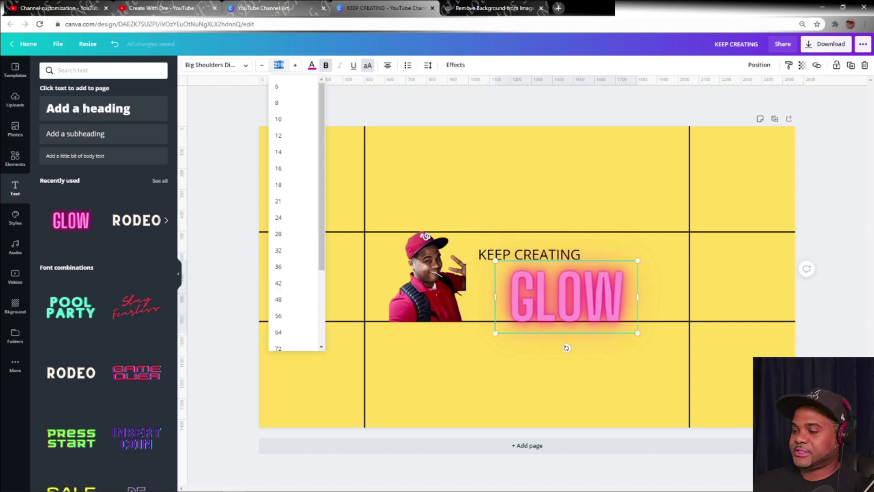
key("Return")
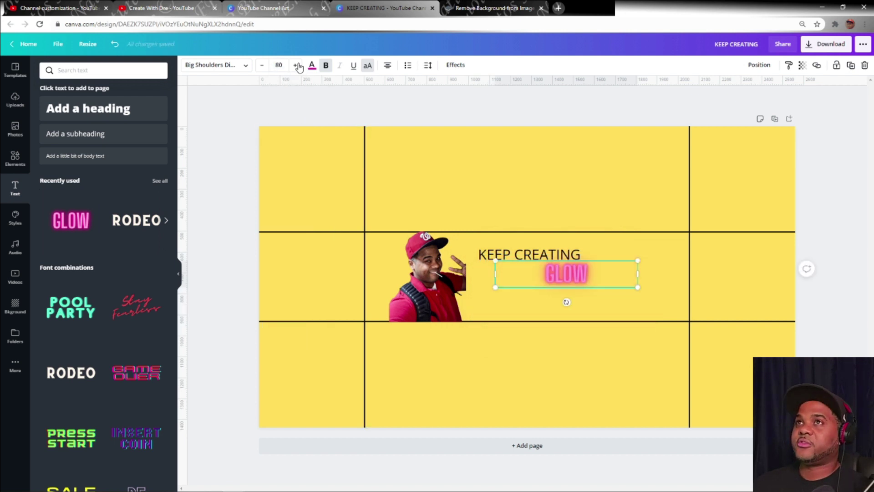
Apply the Hollow effect to the GLOW text and replace its wording with "CREATE WITH"
left_click(454, 64)
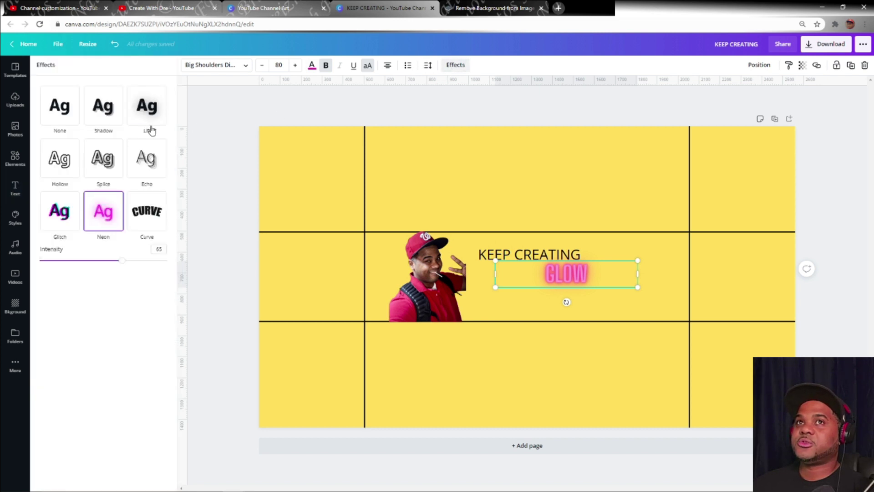
left_click(71, 168)
double_click(567, 273)
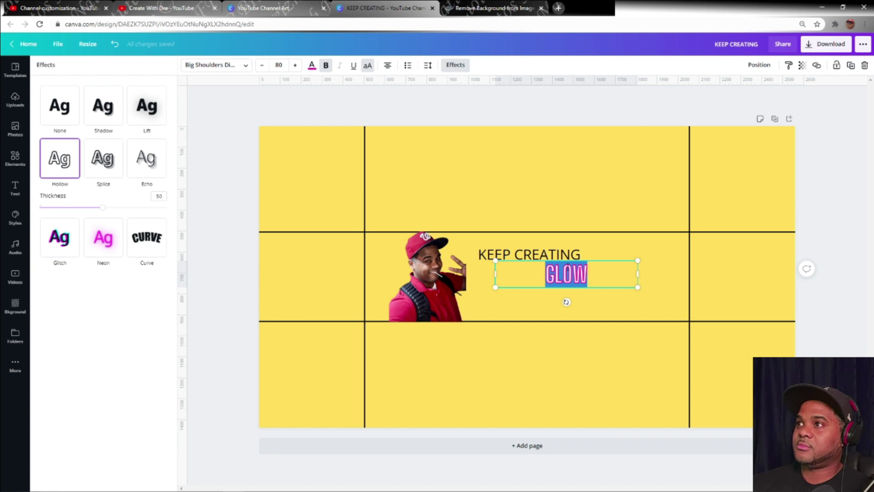
type("CREATE WITH")
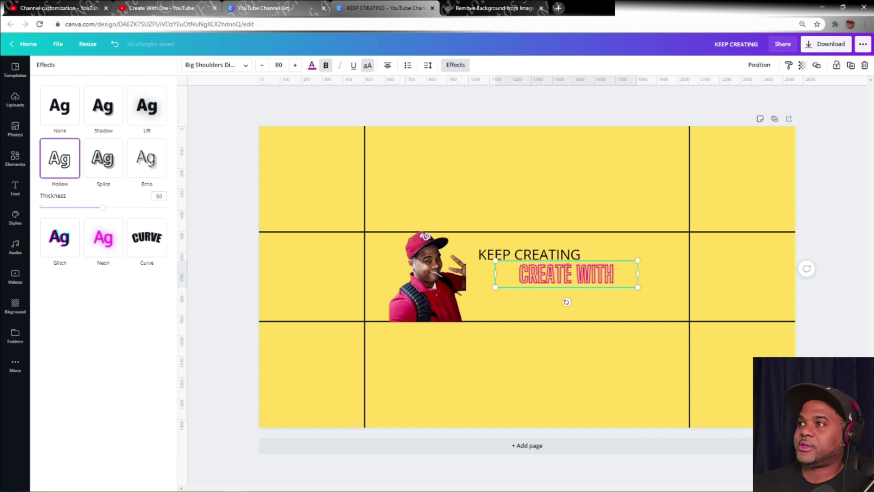
Recolor the whole CREATE WITH text with the default red
key("ctrl+a")
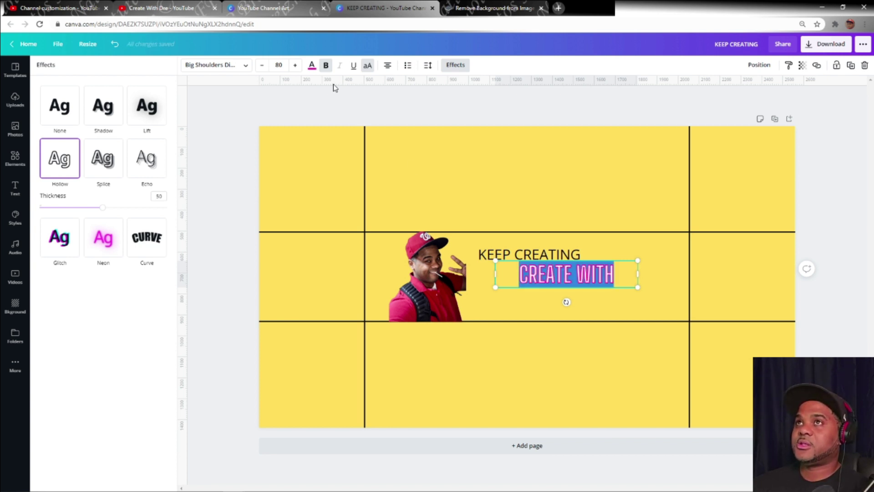
left_click(312, 65)
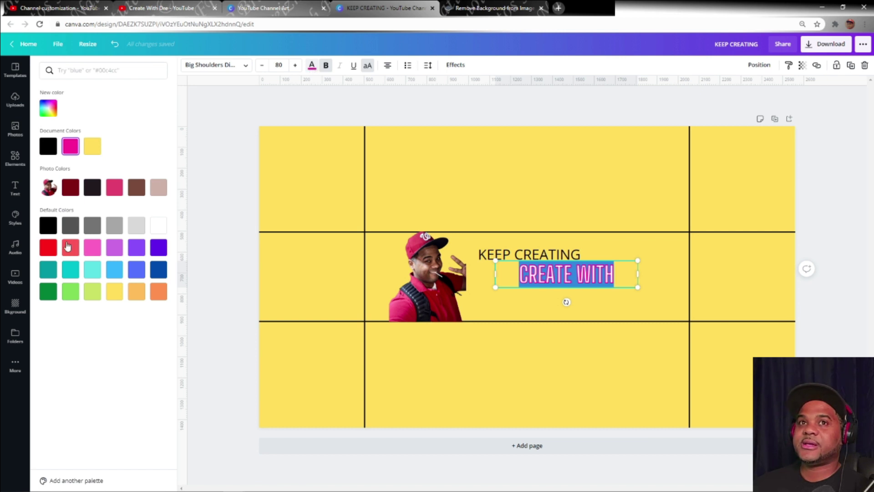
left_click(48, 248)
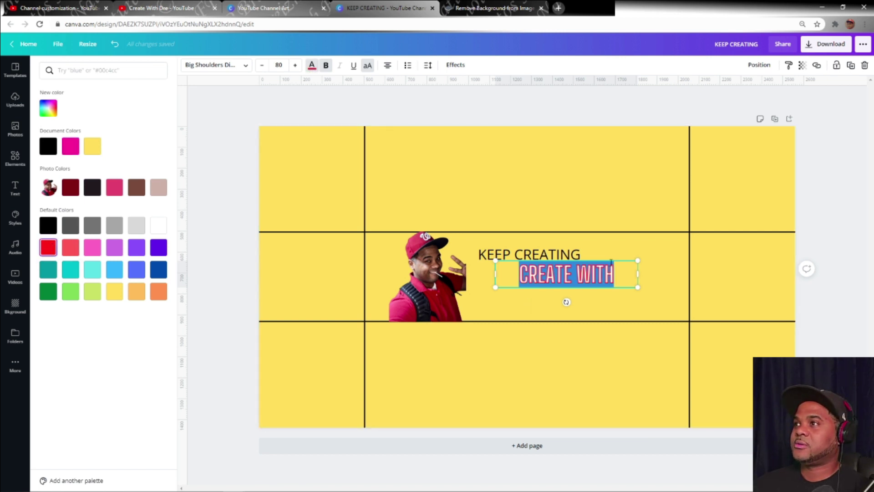
Move the CREATE WITH text directly beneath KEEP CREATING, lining up the left edges of their lettering
left_click_drag(618, 264, 580, 260)
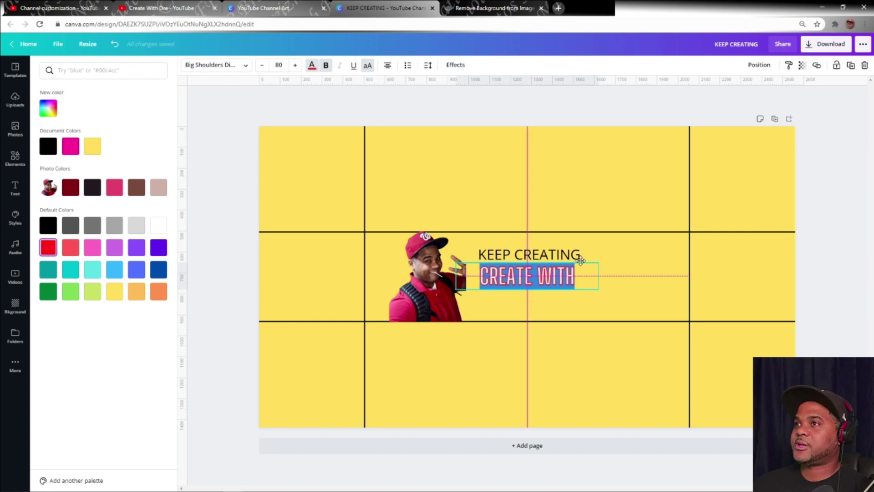
scroll(495, 270, "up", 5)
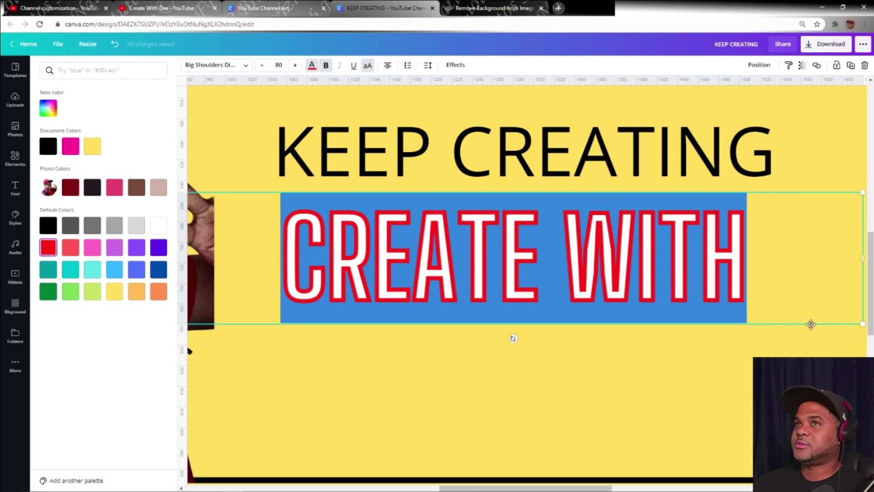
left_click_drag(811, 324, 802, 324)
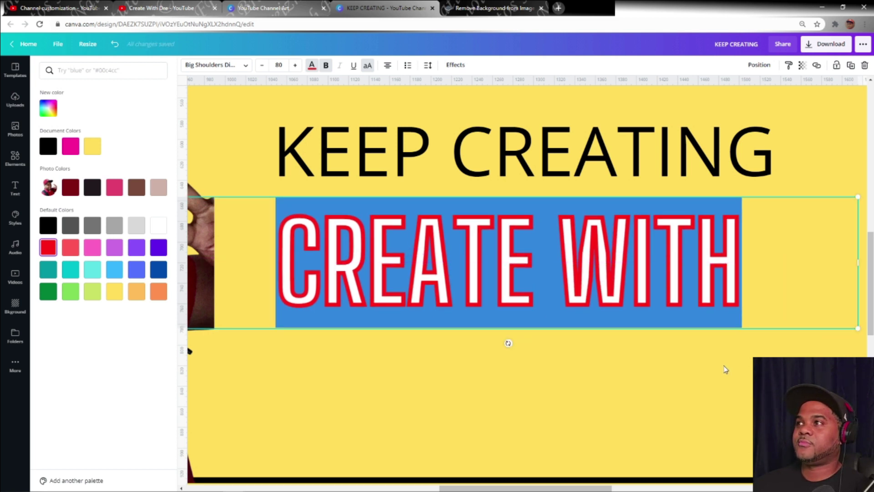
key("ctrl+minus")
left_click(773, 313)
key("ctrl+minus")
key("ctrl+minus")
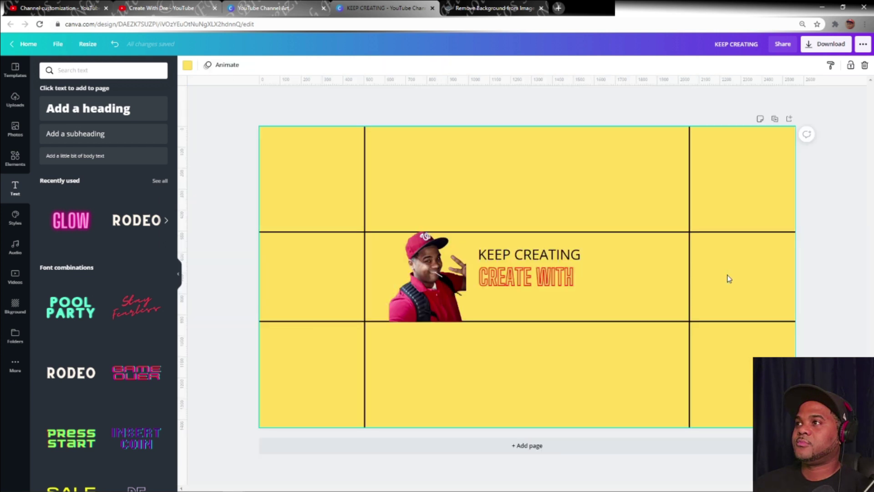
Duplicate the CREATE WITH text just below the original and change the copy's wording to "DRE"
left_click(581, 275)
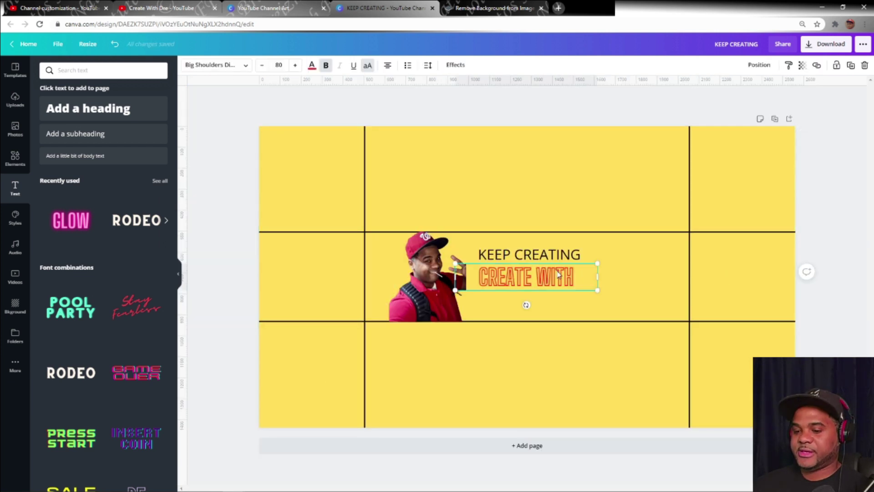
left_click_drag(575, 283, 590, 296)
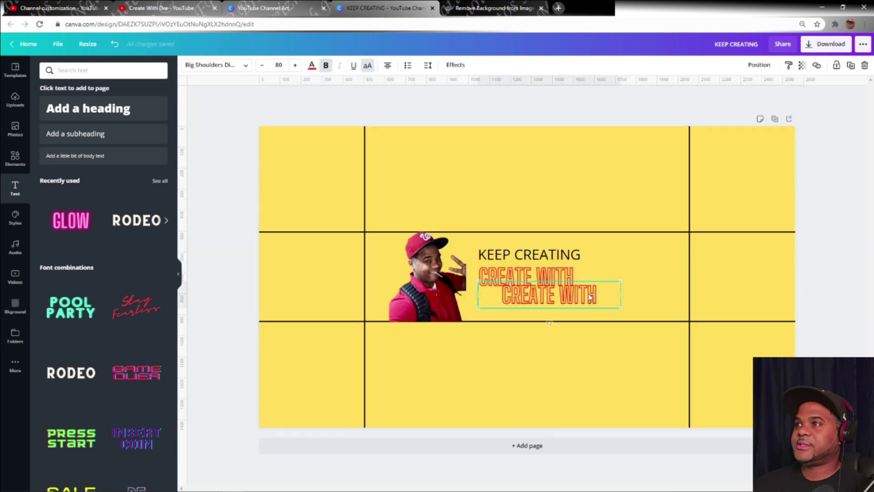
double_click(590, 297)
key("BackSpace")
key("BackSpace")
key("BackSpace")
key("BackSpace")
key("BackSpace")
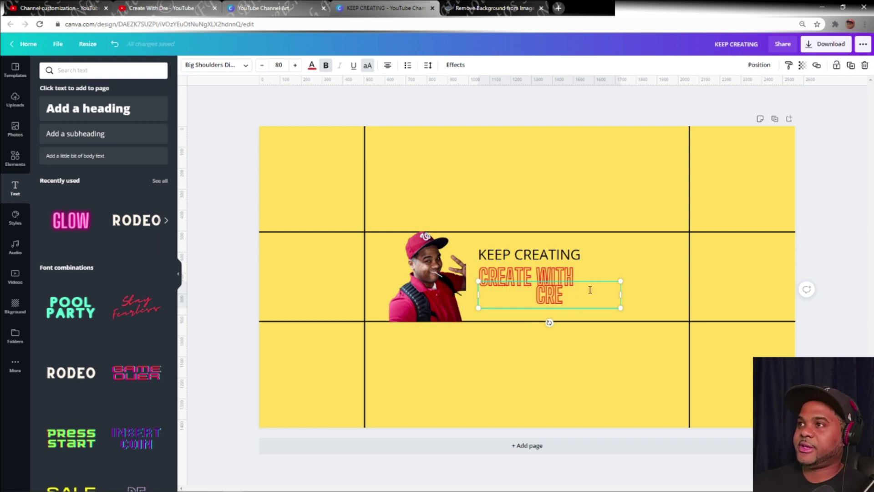
key("BackSpace")
key("BackSpace")
key("BackSpace")
type("DRE")
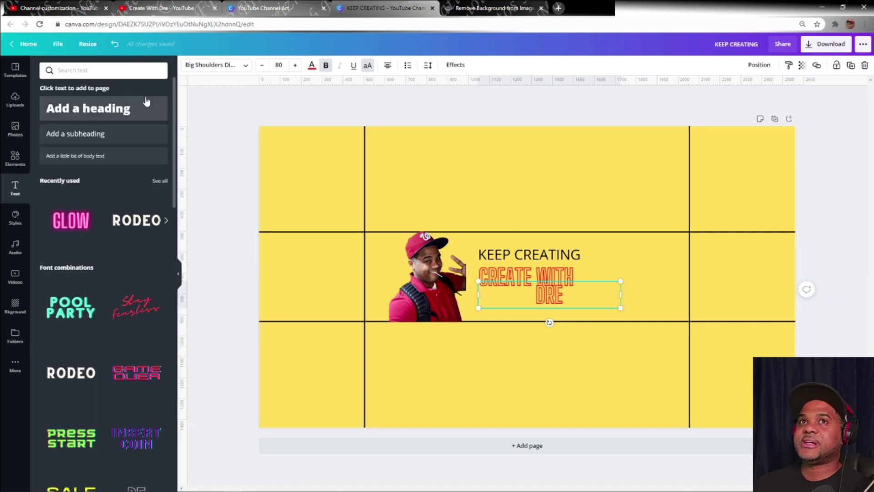
Remove the Hollow effect from the DRE text, narrow its box and place it at the end of the CREATE WITH line
left_click(455, 66)
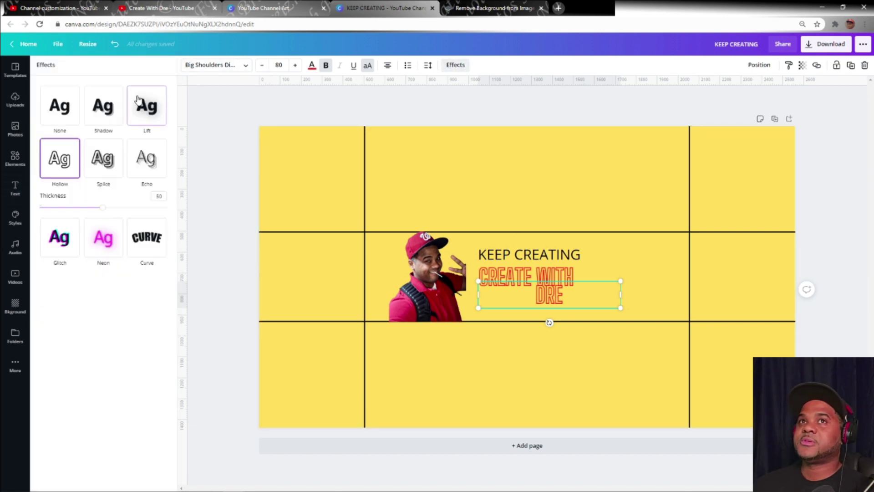
left_click(63, 110)
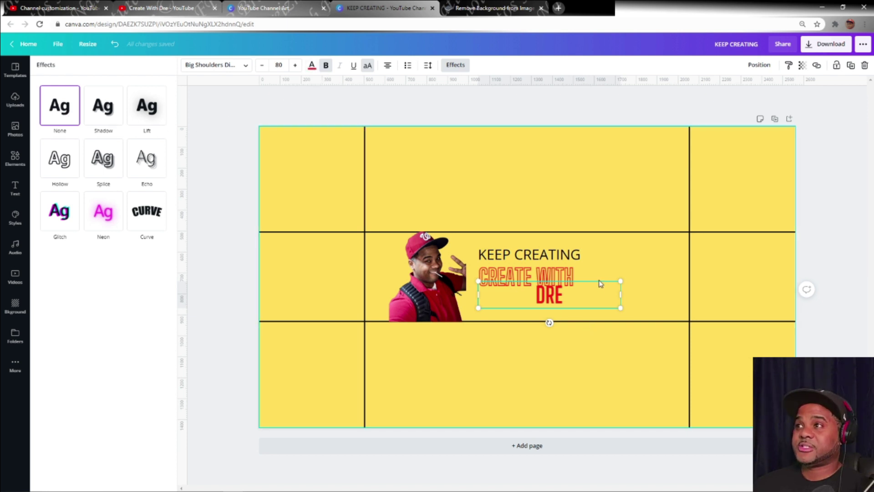
left_click_drag(620, 294, 592, 279)
left_click(496, 355)
left_click(510, 308)
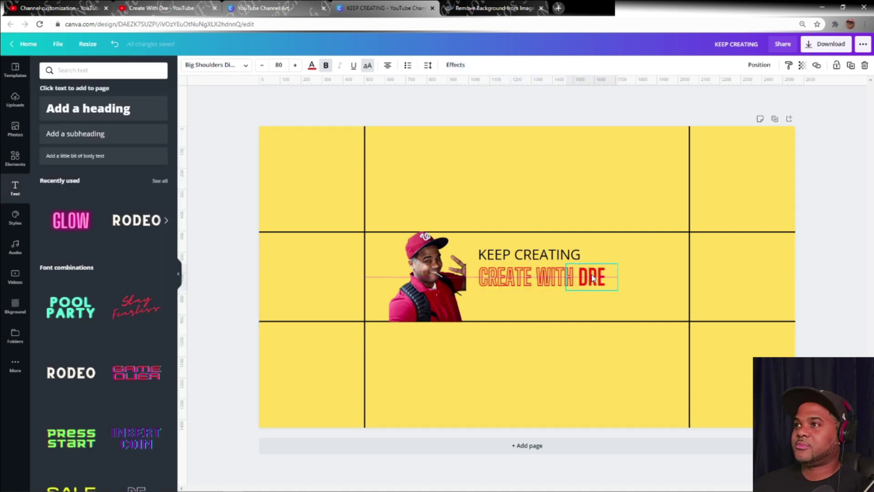
Duplicate the upper horizontal guide line and place the copy along the top edge of the CREATE WITH lettering
left_click(626, 233)
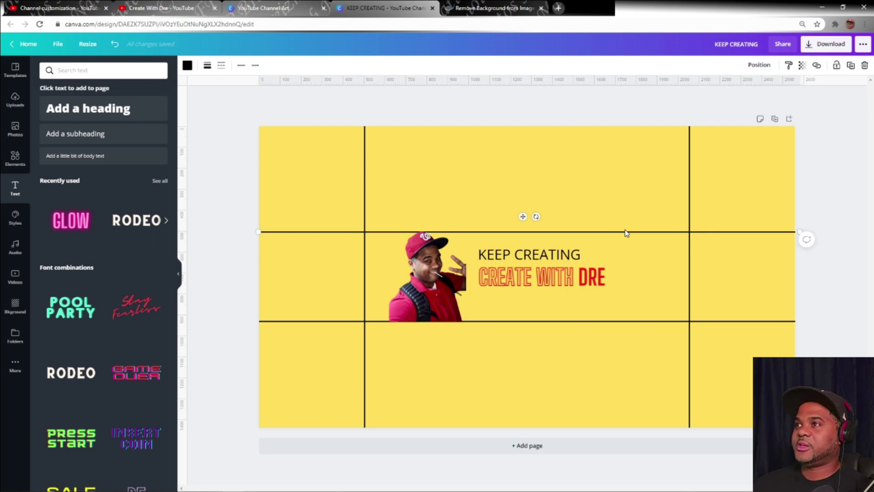
left_click_drag(625, 233, 611, 264)
scroll(554, 283, "up", 5)
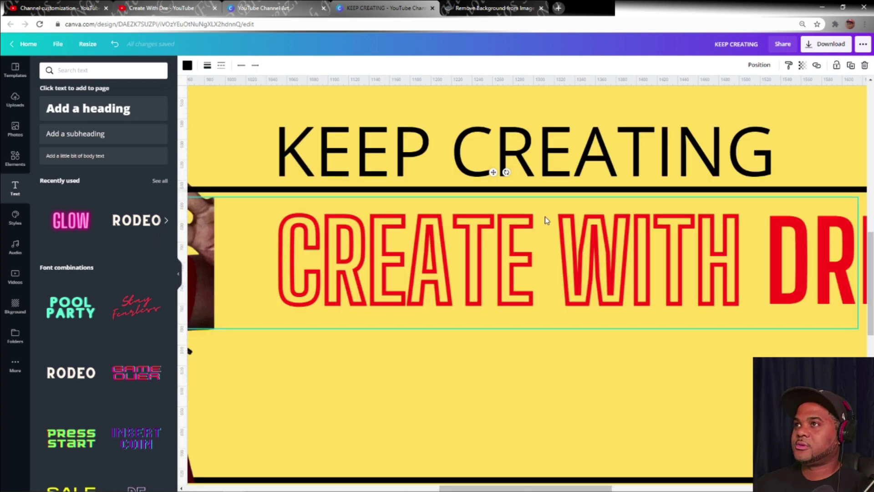
left_click_drag(547, 193, 545, 214)
scroll(549, 256, "right", 5)
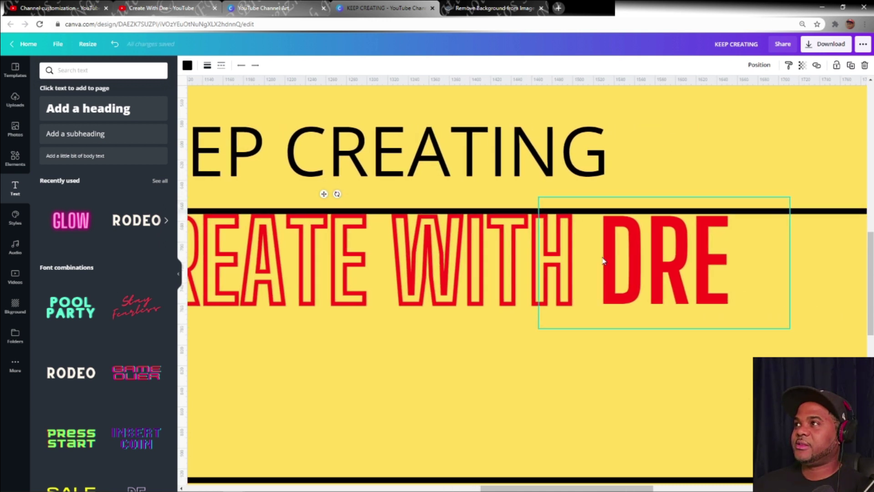
scroll(630, 244, "right", 1)
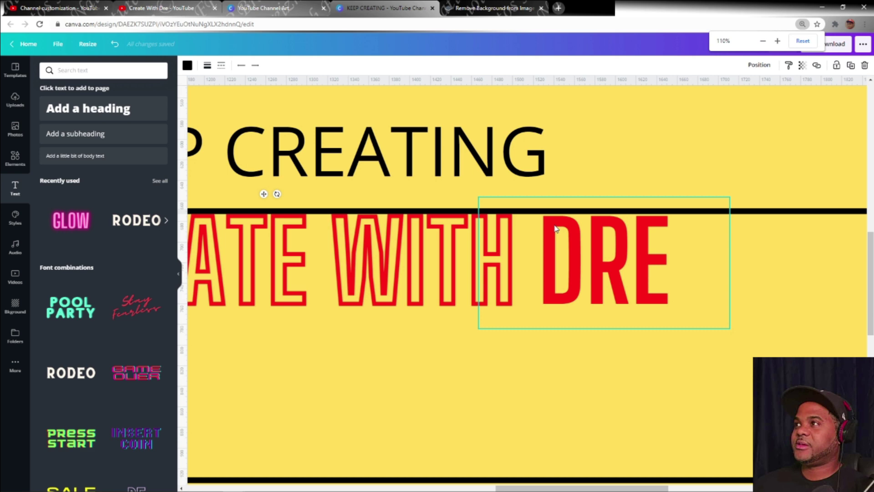
Nudge the DRE text up until its top edge is level with the CREATE WITH lettering at the temporary guide line
double_click(555, 229)
key("ctrl+plus")
key("ctrl+plus")
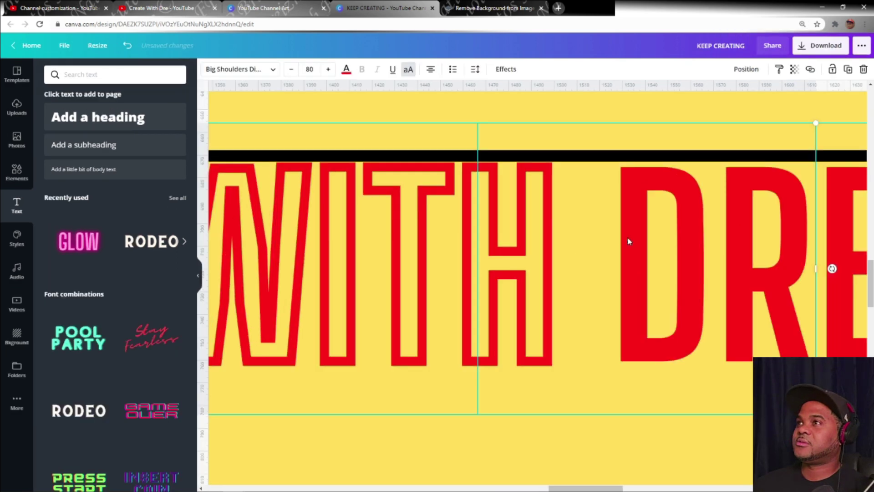
key("ctrl+plus")
key("ctrl+plus")
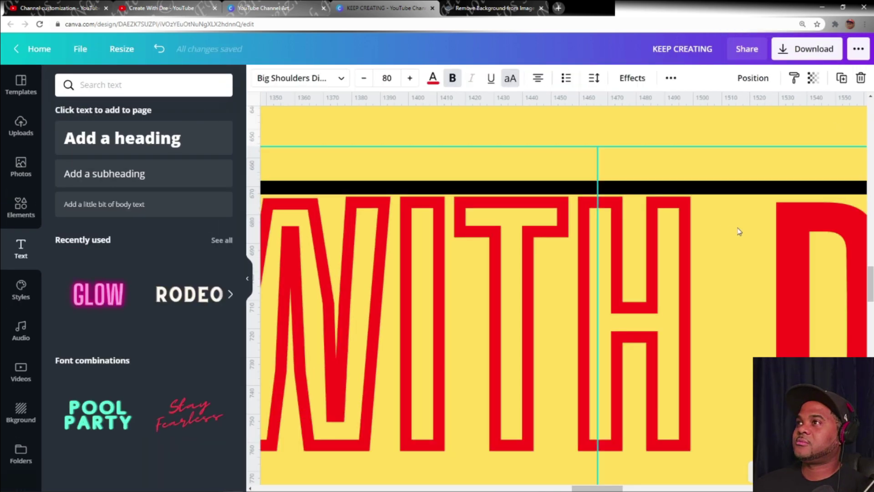
key("ctrl+minus")
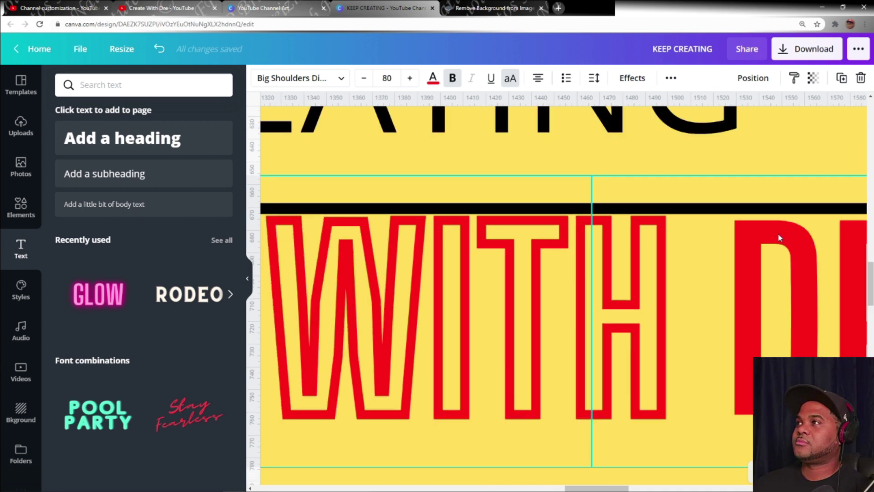
key("ctrl+minus")
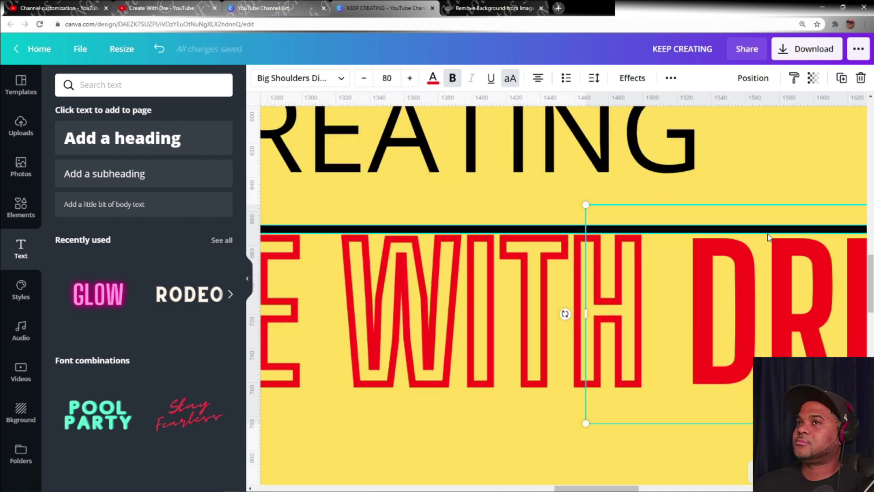
key("Up")
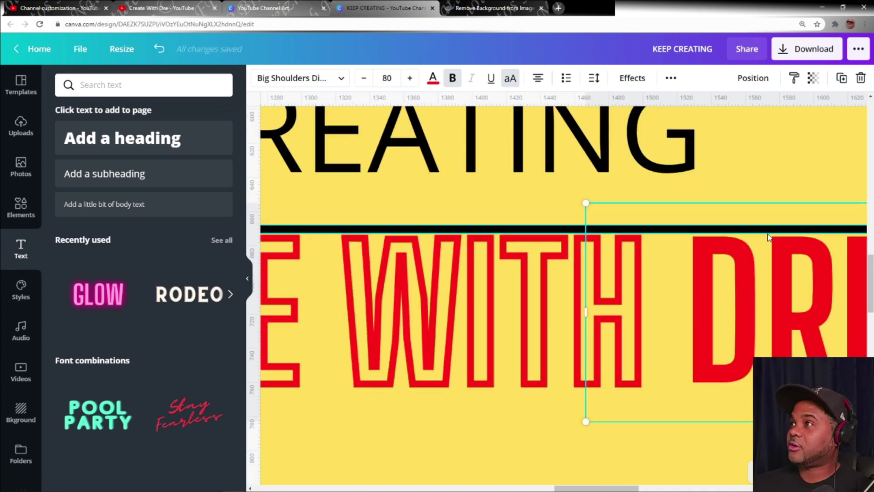
key("Up")
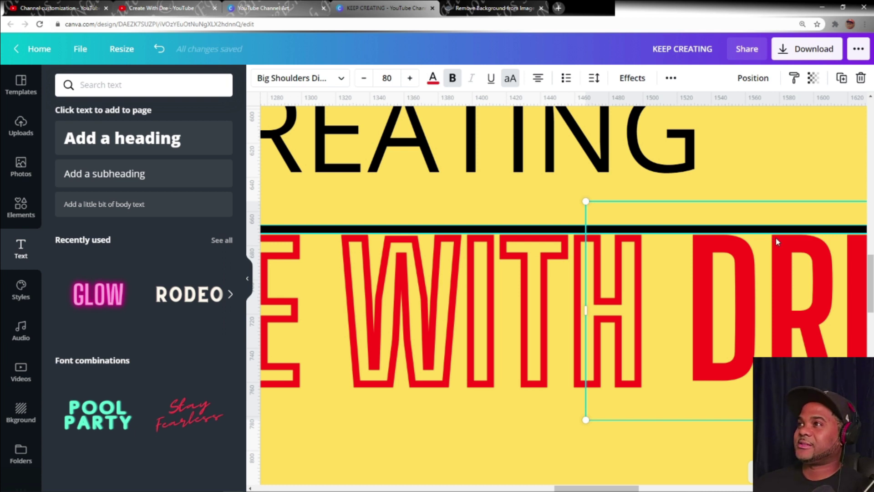
Delete the temporary horizontal guide line between KEEP CREATING and CREATE WITH DRE
key("ctrl+minus")
key("ctrl+minus")
key("ctrl+minus")
key("ctrl+minus")
key("ctrl+minus")
left_click(683, 306)
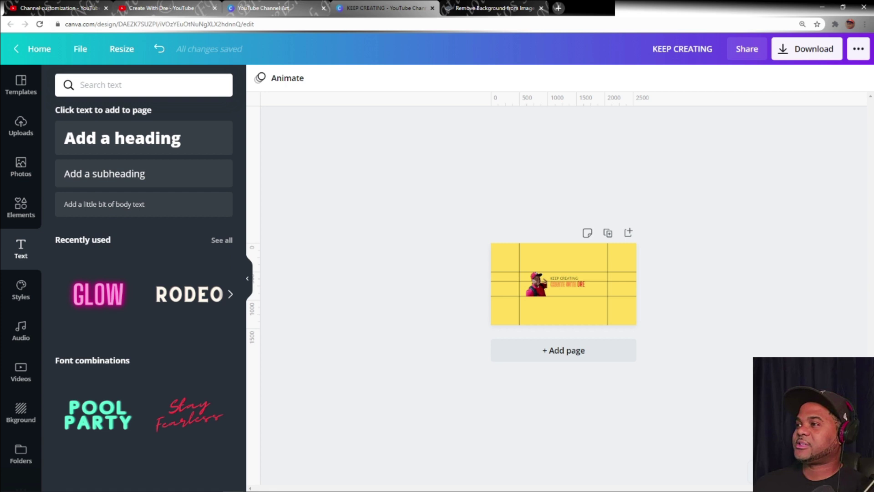
left_click(771, 476)
left_click(769, 408)
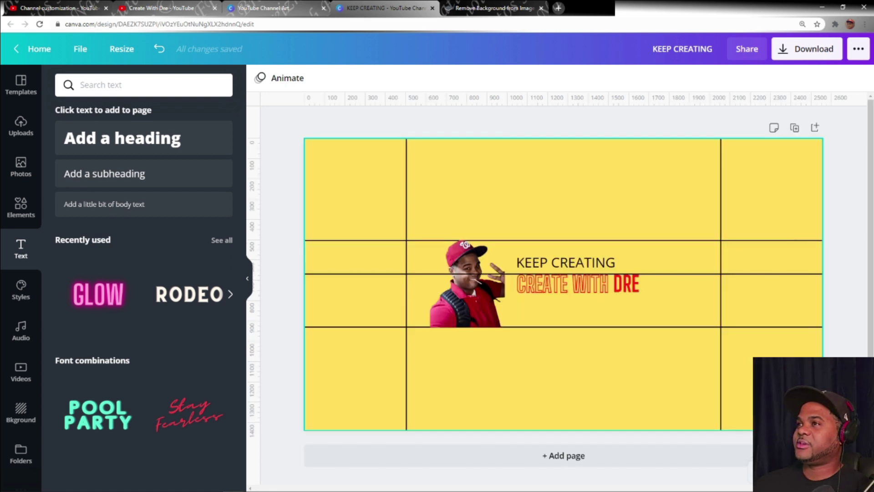
left_click(667, 274)
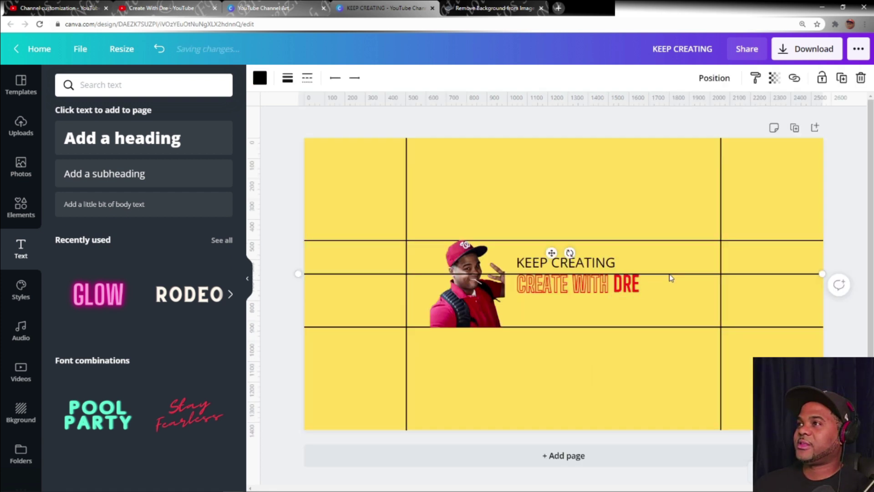
key("Delete")
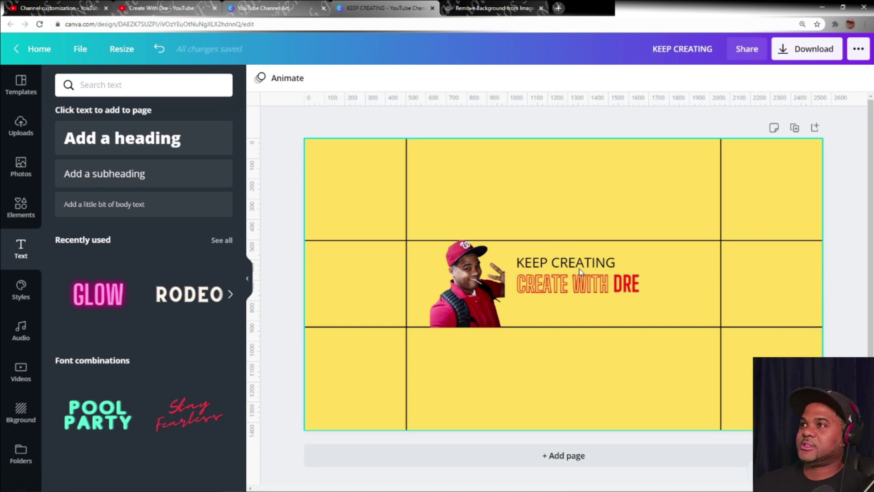
Add a heading containing the creator's full name below CREATE WITH DRE and set its font size to 50
left_click_drag(145, 138, 569, 314)
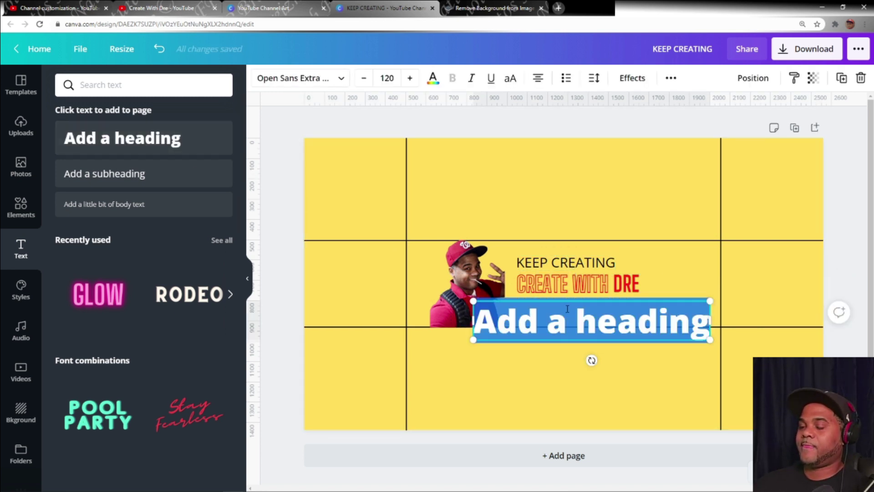
type("ANDRE' KING")
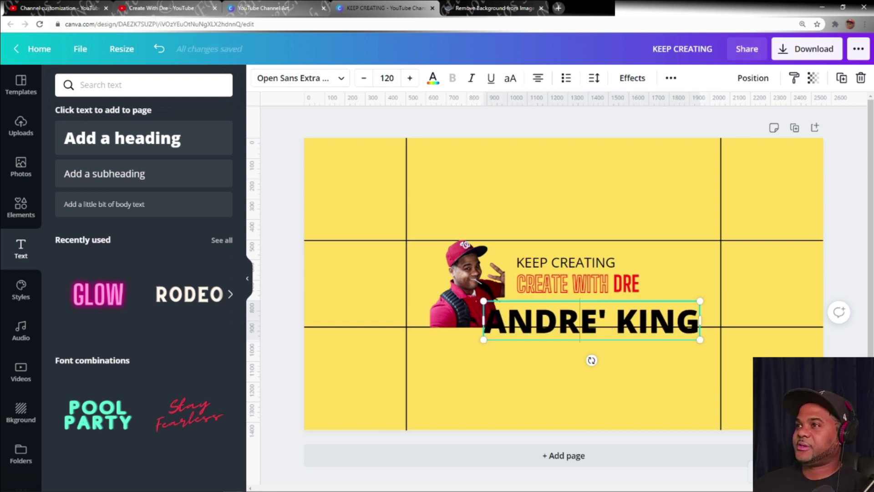
key("ctrl+a")
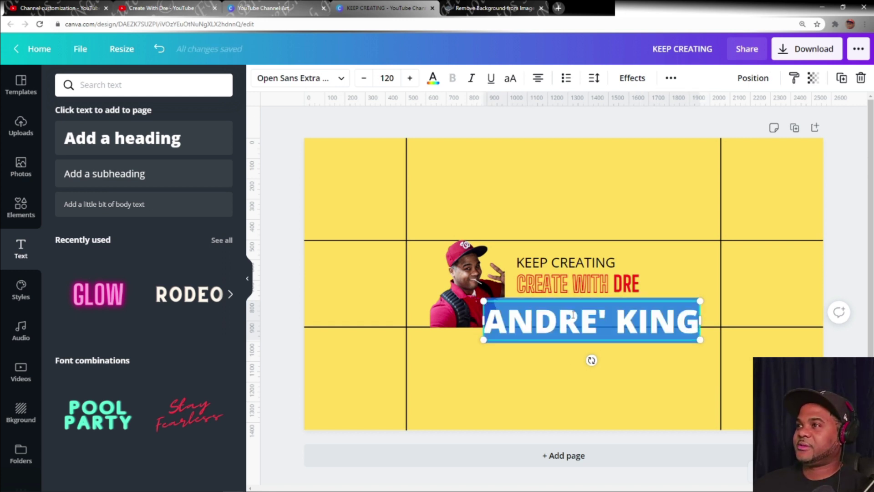
left_click(386, 78)
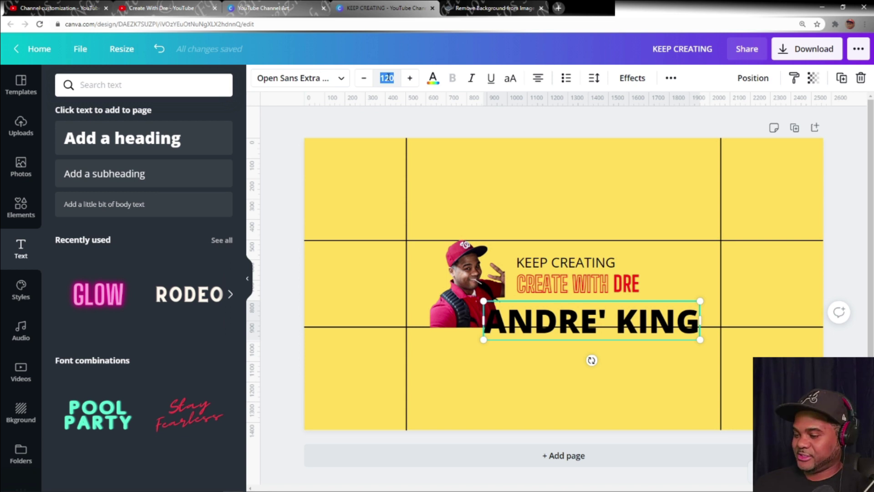
type("50")
key("Return")
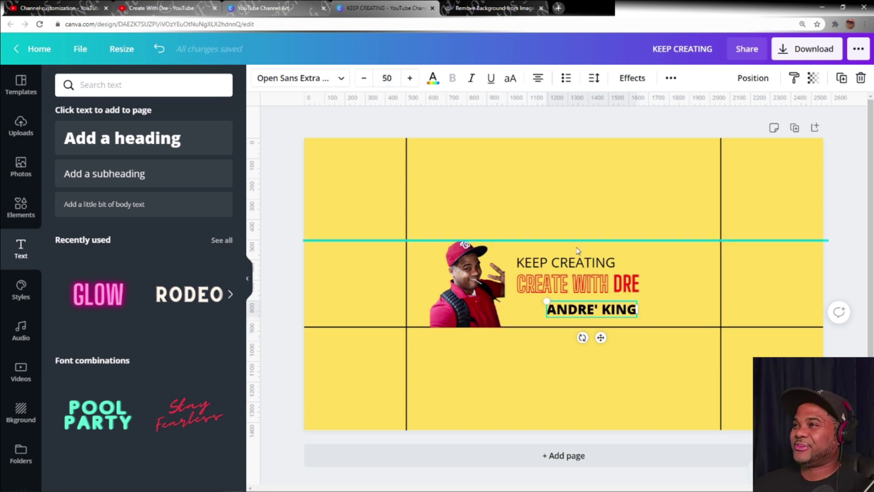
Move the creator's name directly beneath CREATE WITH DRE, lining it up with the left edge of the lettering
left_click(645, 348)
left_click(615, 310)
left_click_drag(615, 310, 588, 305)
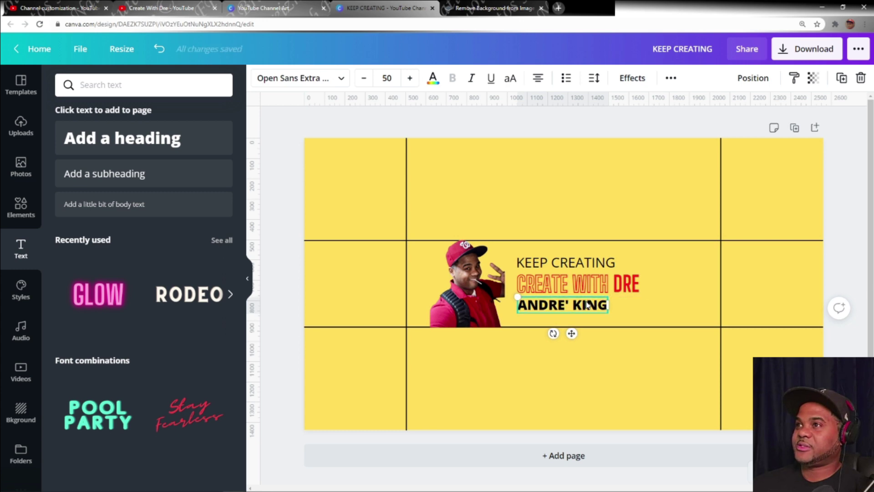
left_click(642, 361)
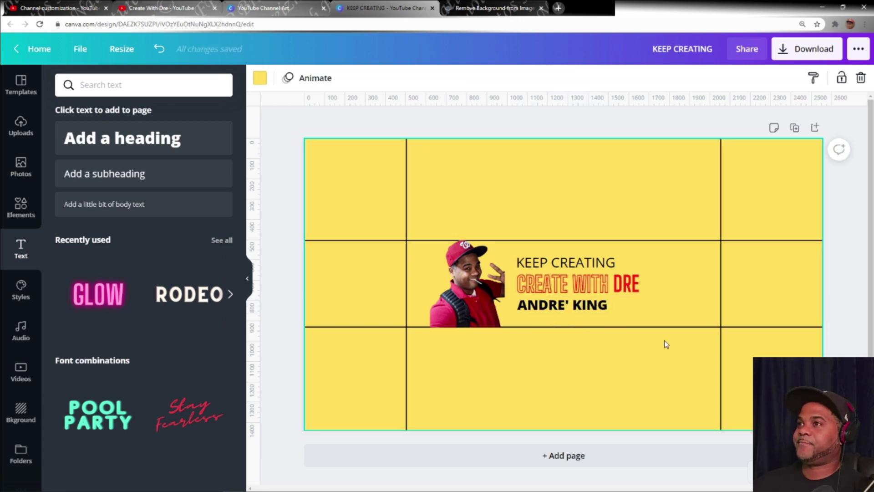
Review the existing banner on the YouTube channel page, and add a small triangle shape to the Canva banner below the portrait
left_click(142, 9)
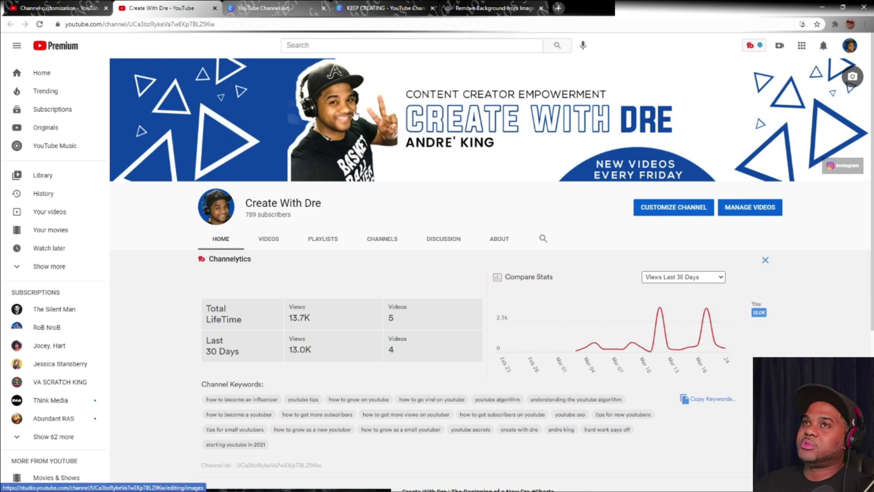
left_click(362, 13)
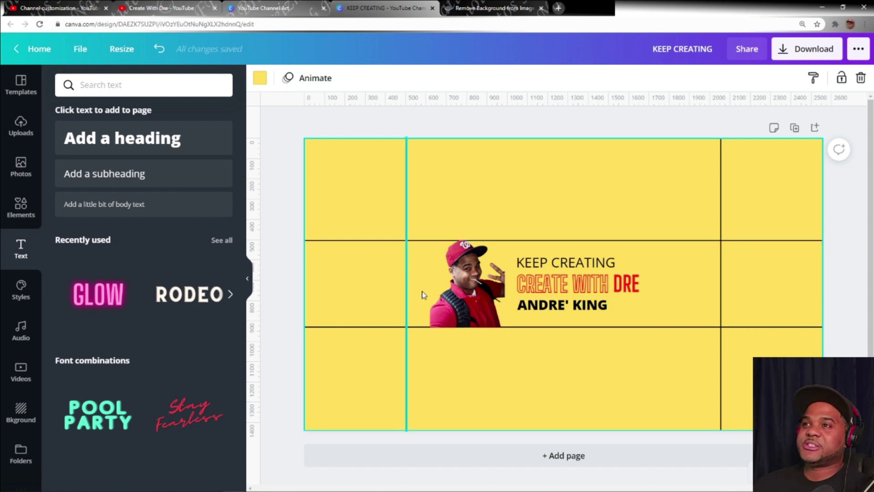
left_click(20, 202)
left_click(201, 199)
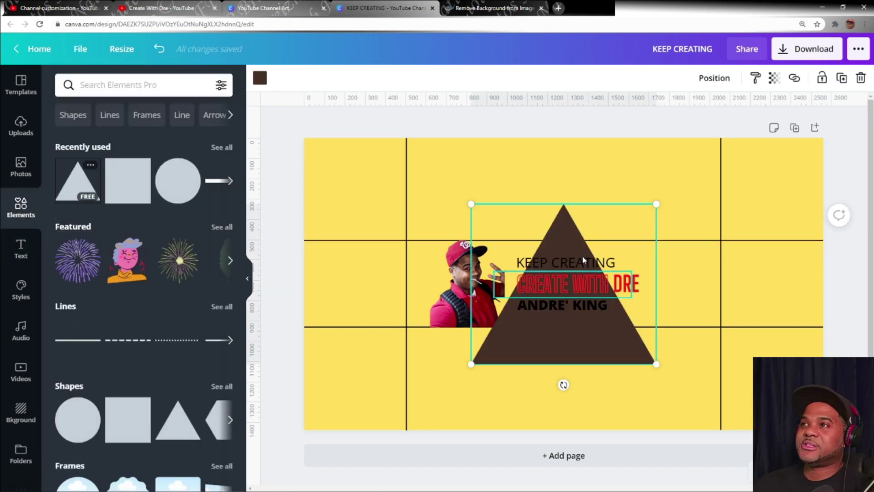
left_click_drag(655, 203, 486, 380)
left_click_drag(532, 333, 502, 361)
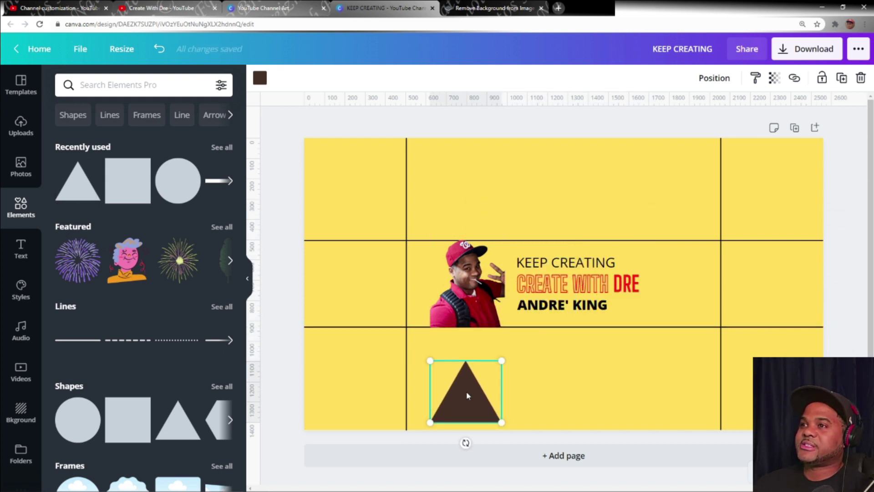
left_click_drag(463, 392, 472, 389)
Recolor the dark triangle below the portrait red and place a duplicate of it on top
left_click(258, 80)
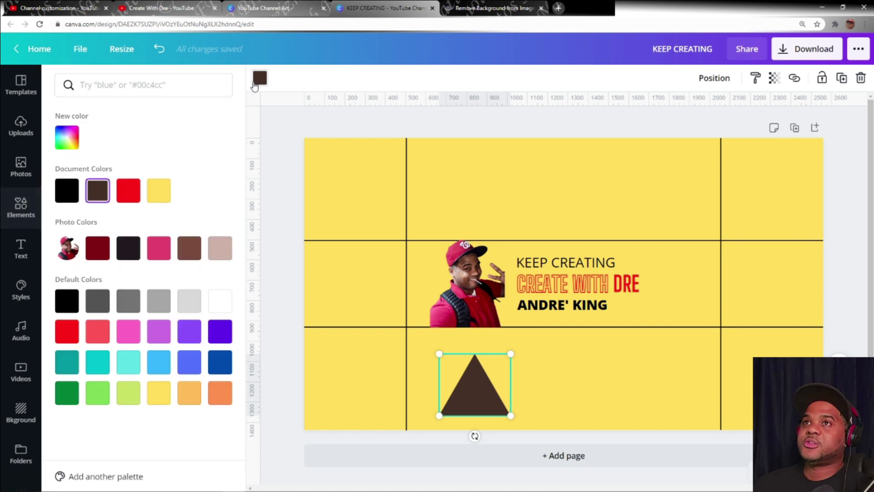
left_click(68, 330)
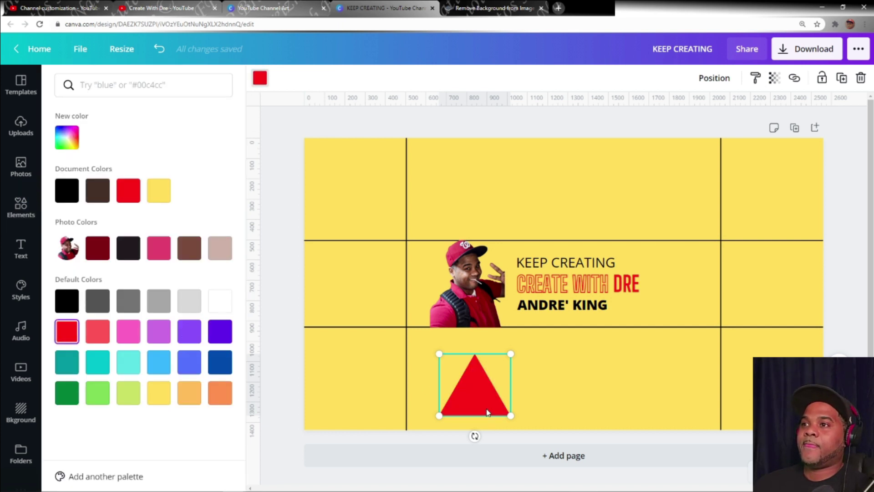
left_click_drag(480, 392, 500, 391)
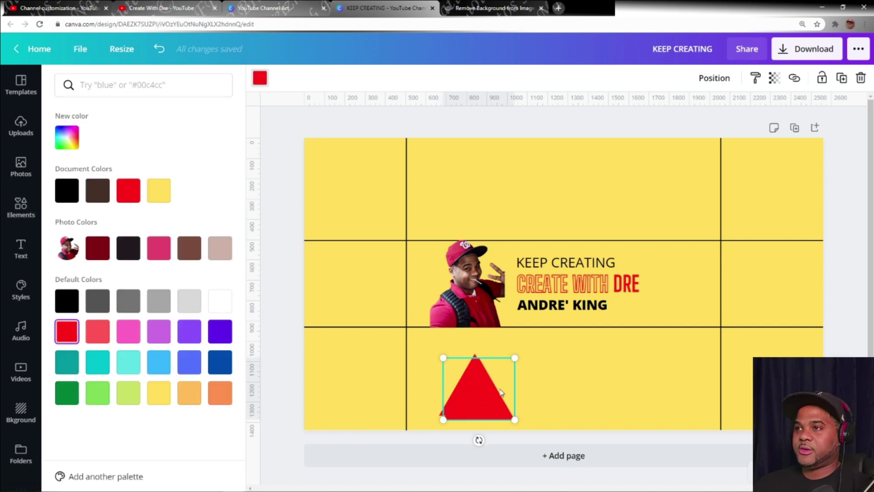
Make the duplicate triangle white, shrink it and center it inside the red triangle so the red forms a border
left_click(259, 77)
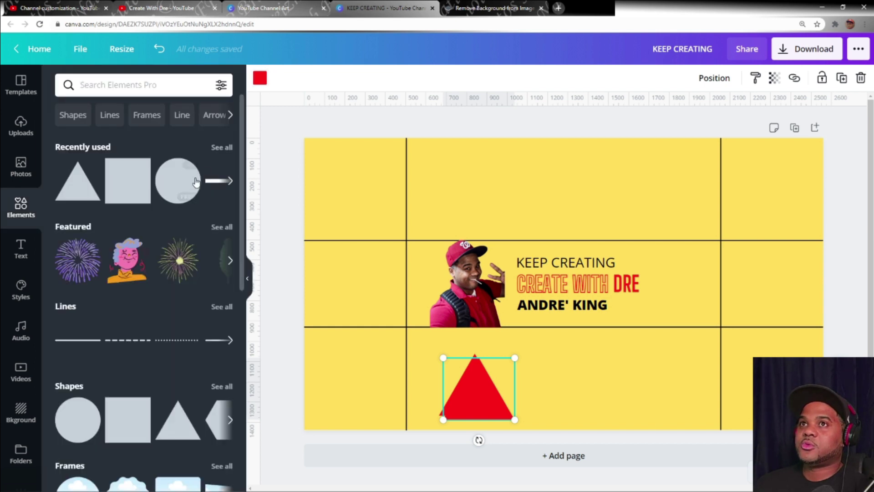
left_click(260, 78)
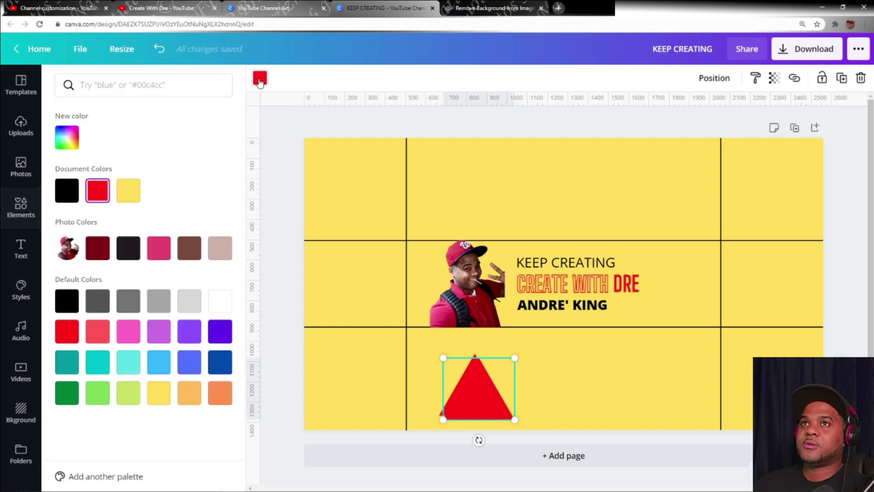
left_click(218, 300)
left_click_drag(515, 358, 498, 369)
left_click_drag(466, 404, 467, 389)
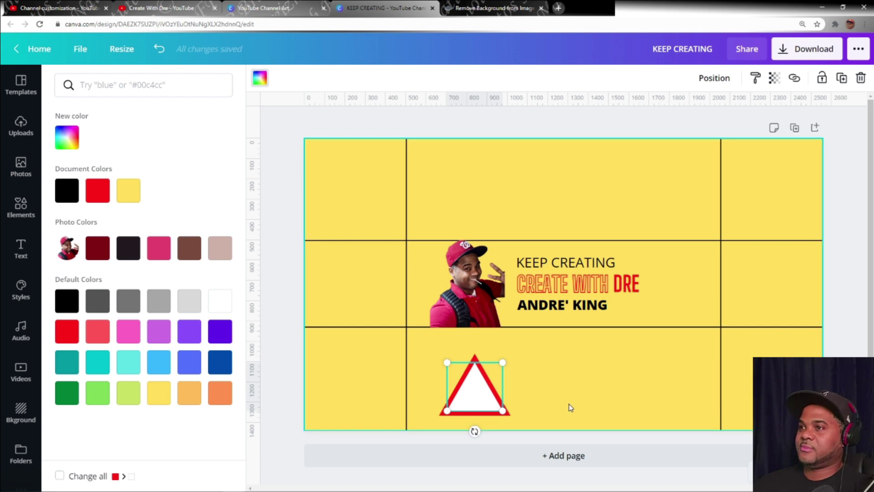
left_click(546, 384)
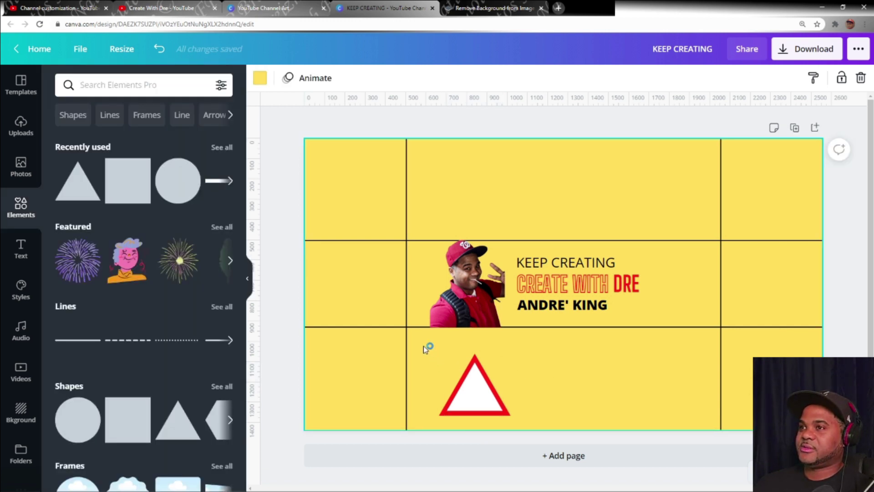
Duplicate the red-bordered white triangle and place the copy level with it, below the title text
left_click_drag(422, 342, 545, 422)
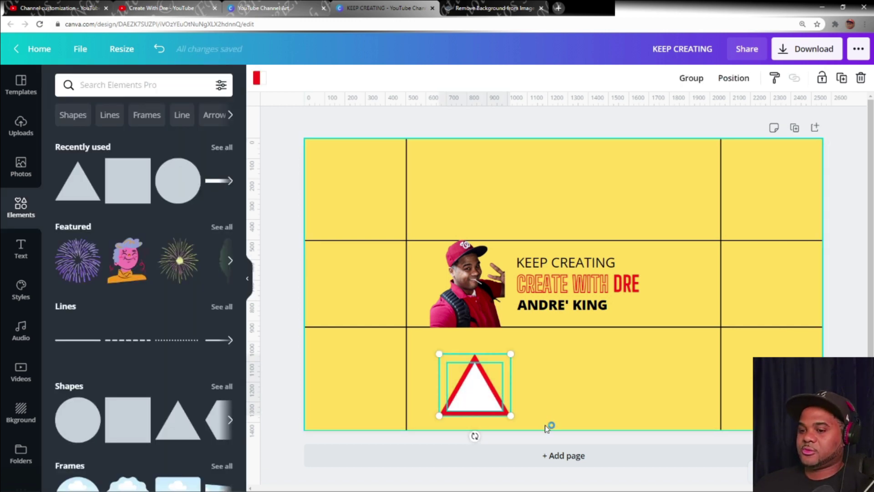
left_click_drag(483, 397, 588, 391)
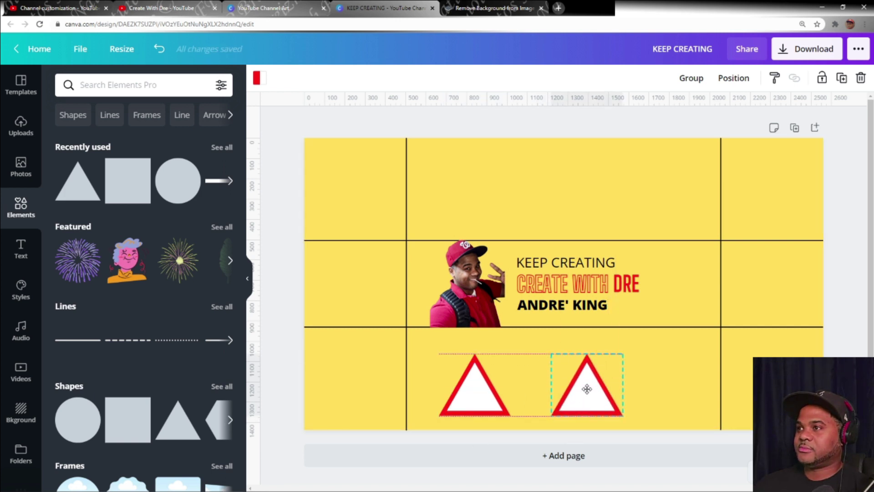
left_click(663, 384)
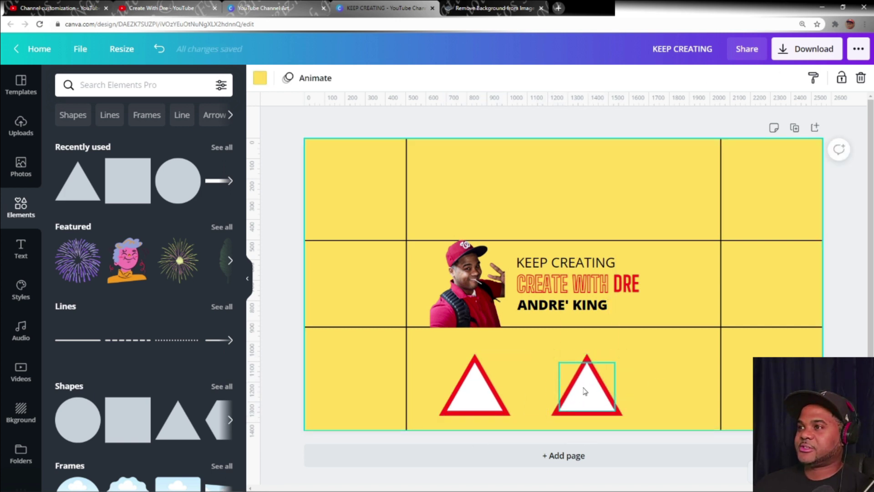
Swap the copy's colors by filling its inner triangle with red and its outer triangle with white
left_click(585, 390)
left_click(259, 81)
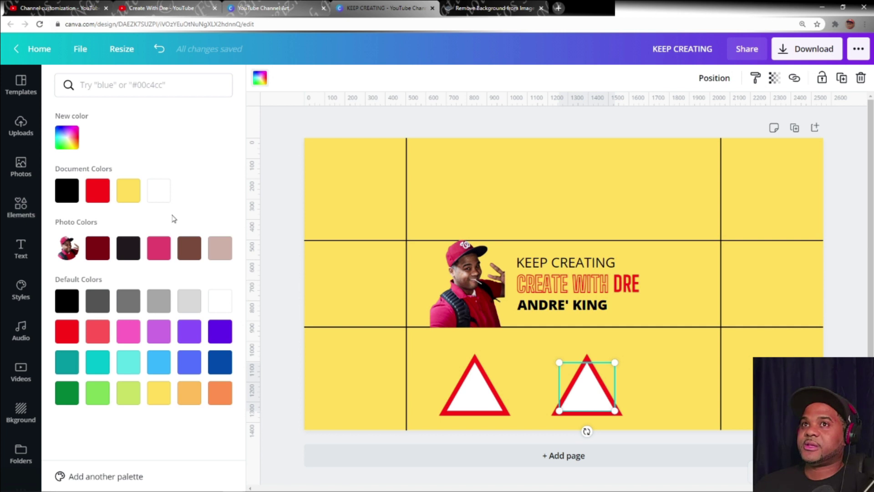
left_click(64, 335)
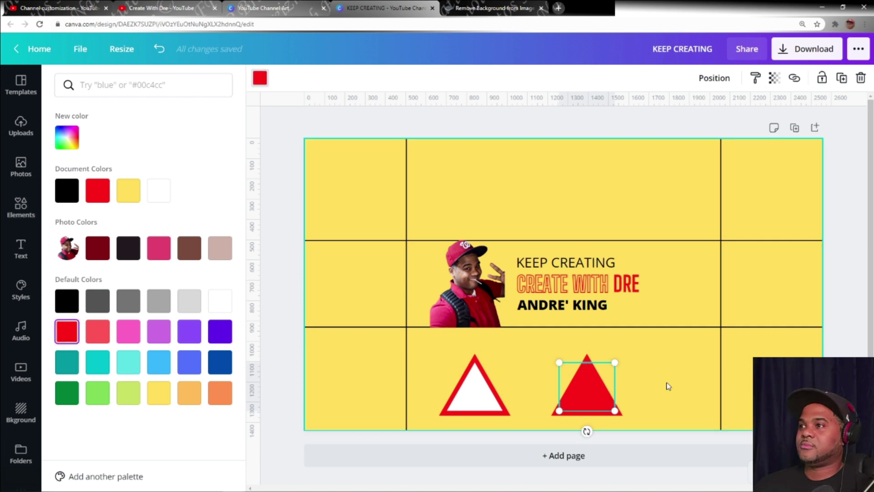
key("Escape")
left_click(645, 411)
left_click(616, 411)
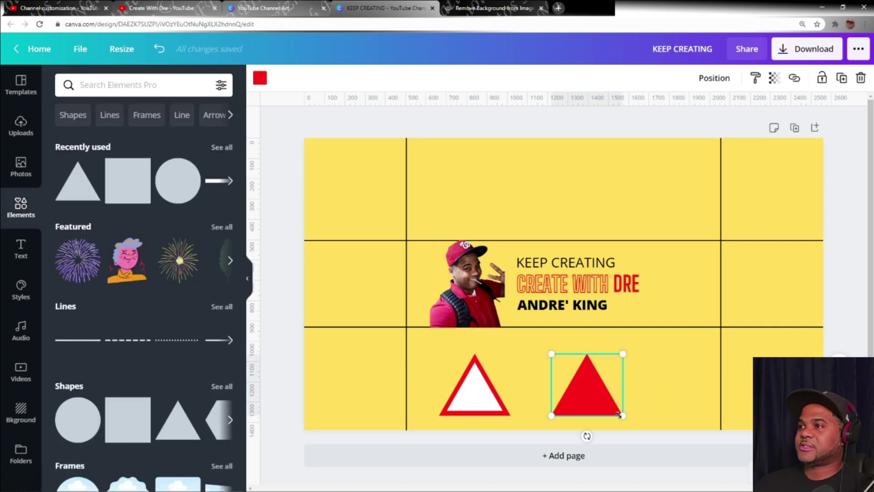
left_click(259, 80)
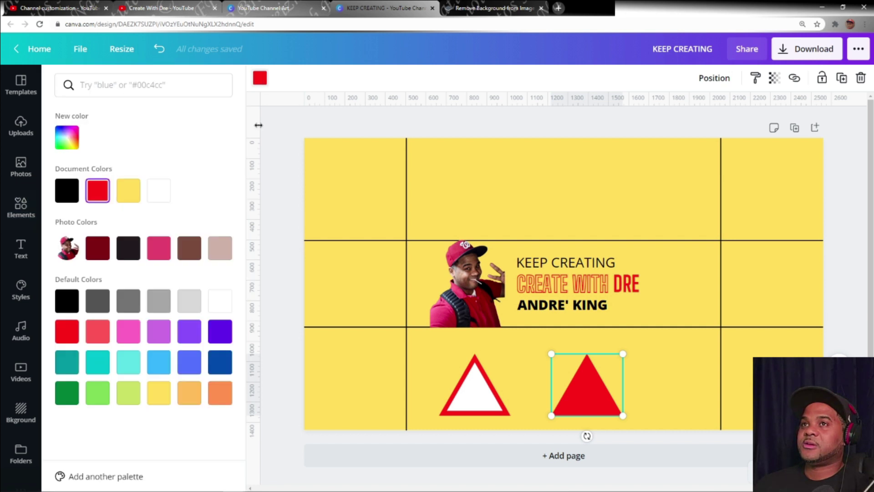
left_click(220, 301)
key("Escape")
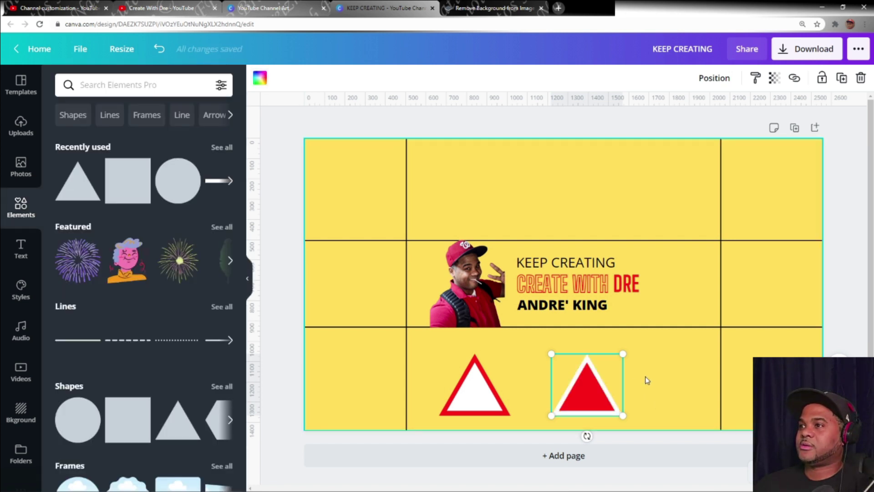
left_click(642, 375)
Group the inner and outer triangles of each bordered shape into a single object
left_click_drag(540, 338, 656, 426)
key("ctrl+z")
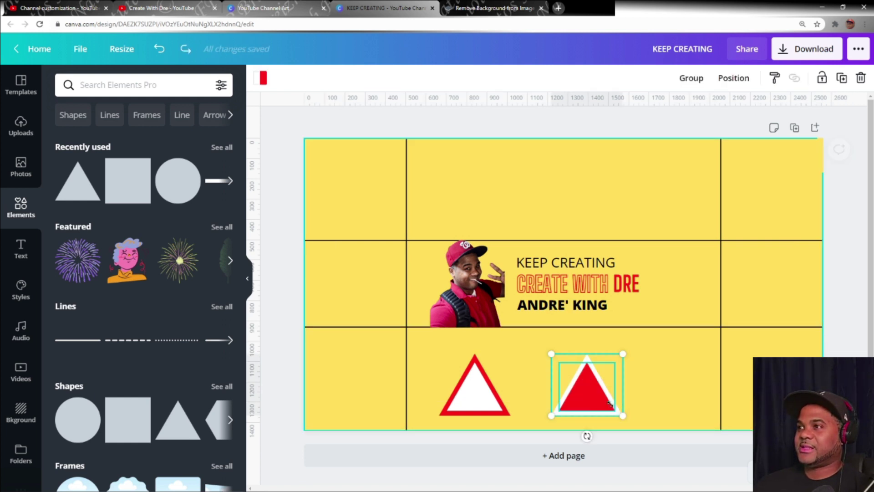
right_click(591, 400)
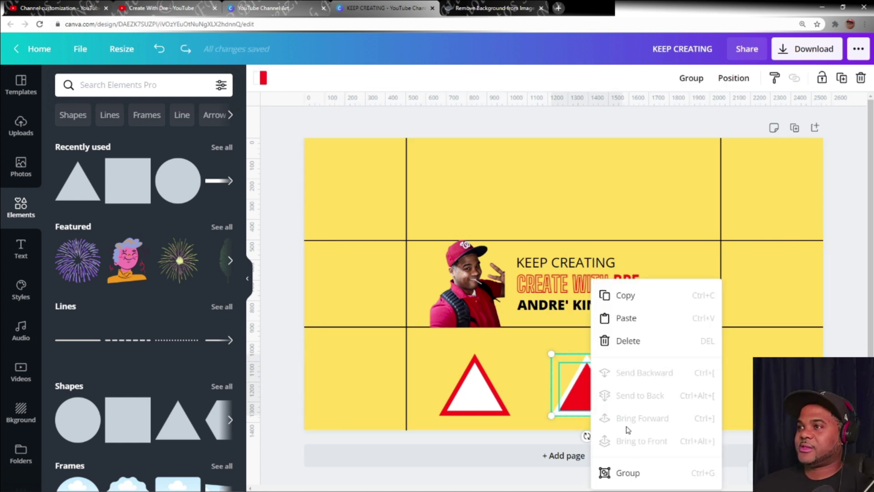
left_click(637, 472)
left_click(521, 367)
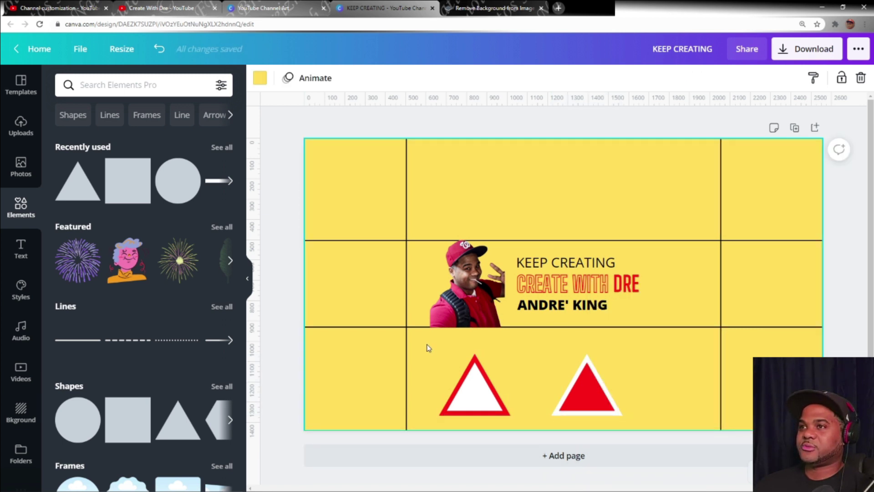
left_click_drag(426, 343, 542, 431)
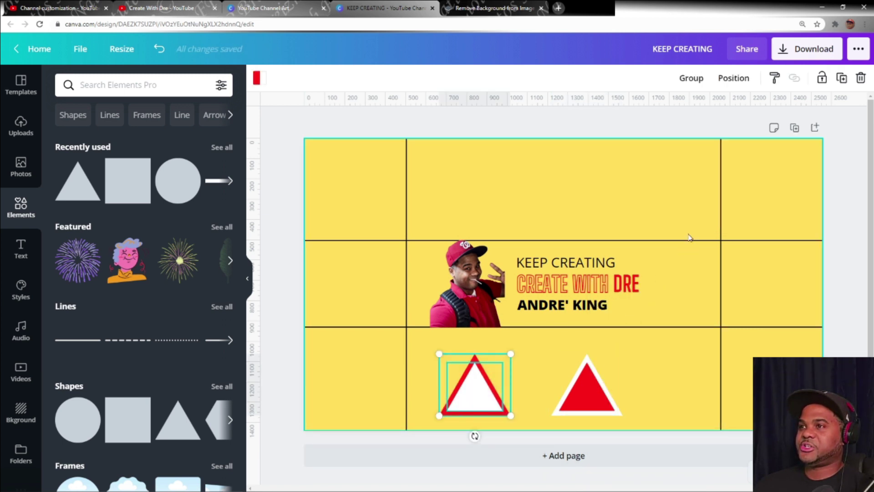
left_click(691, 78)
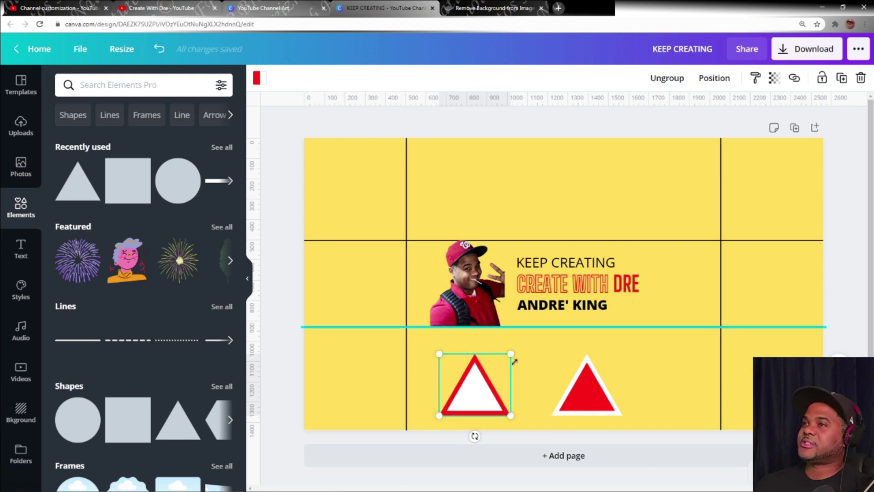
left_click(541, 375)
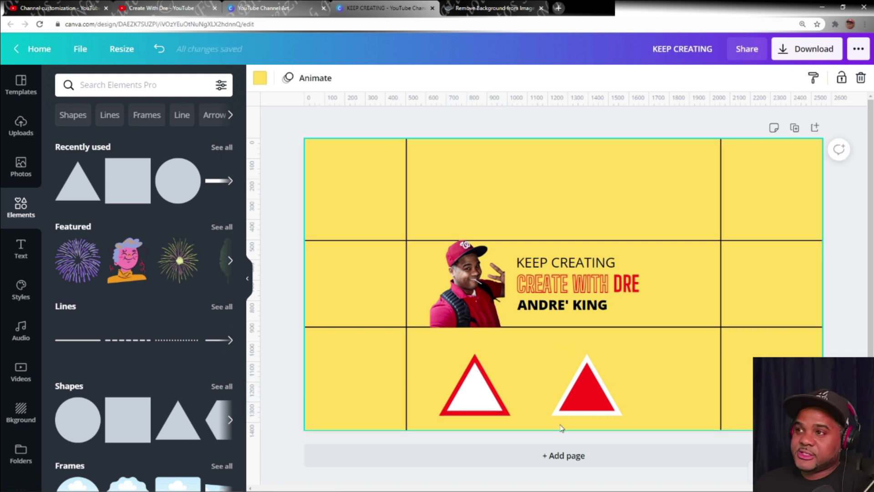
Move the white-bordered red triangle into the middle band beyond the portrait's outer guide, shrink it and scatter smaller rotated copies around it
left_click_drag(616, 372, 378, 301)
key("ctrl+d")
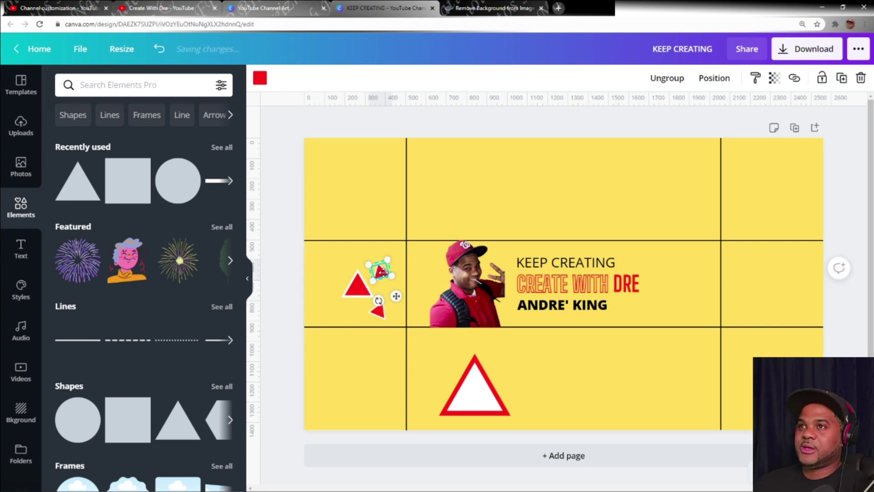
left_click(382, 313)
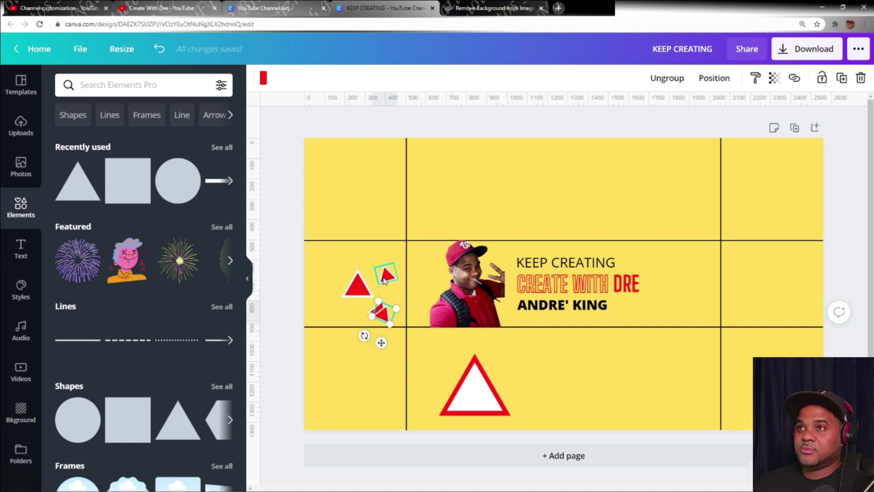
left_click_drag(382, 313, 358, 267)
left_click(382, 313)
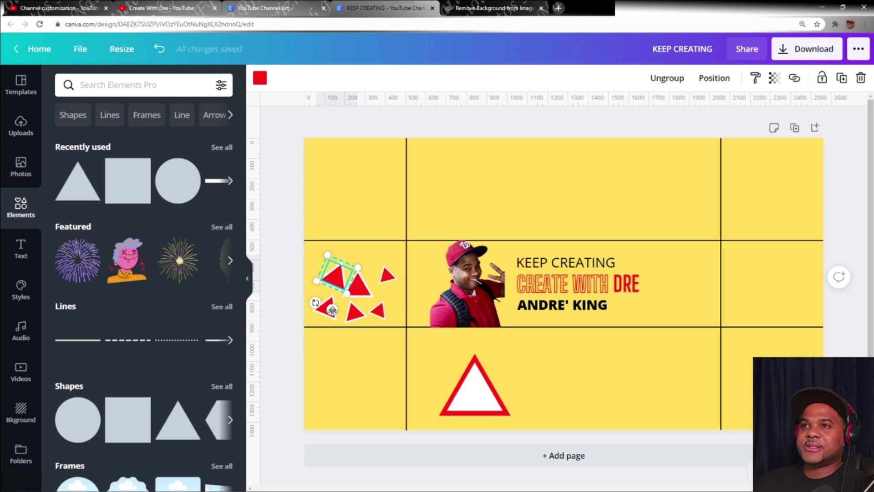
Rotate the cluster's upper-left red triangle to point right and shift it outward, clear of the central triangle
left_click_drag(332, 310, 360, 296)
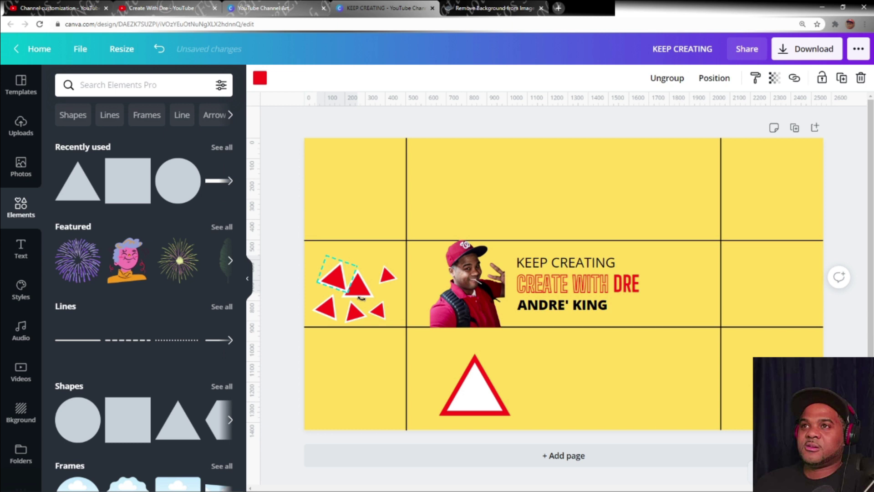
left_click_drag(360, 297, 353, 268)
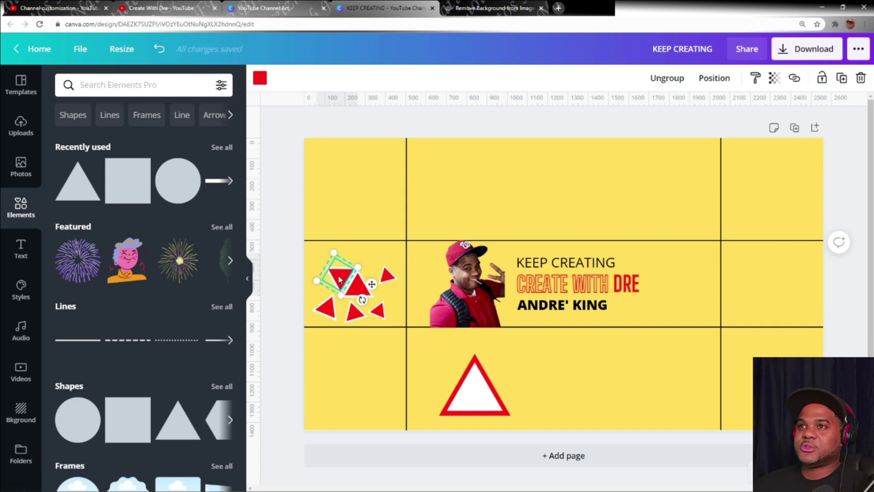
left_click(378, 262)
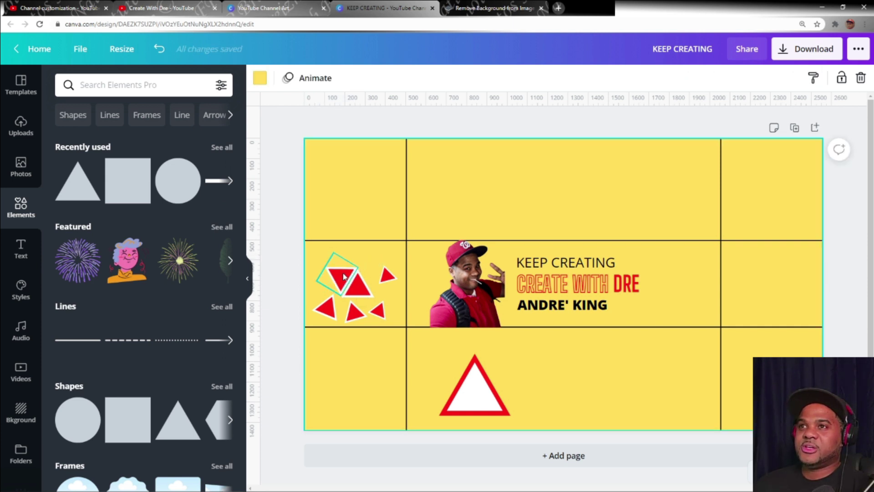
left_click_drag(343, 282, 332, 267)
mouse_move(337, 236)
left_mouse_down()
mouse_move(339, 250)
mouse_move(335, 244)
left_mouse_up()
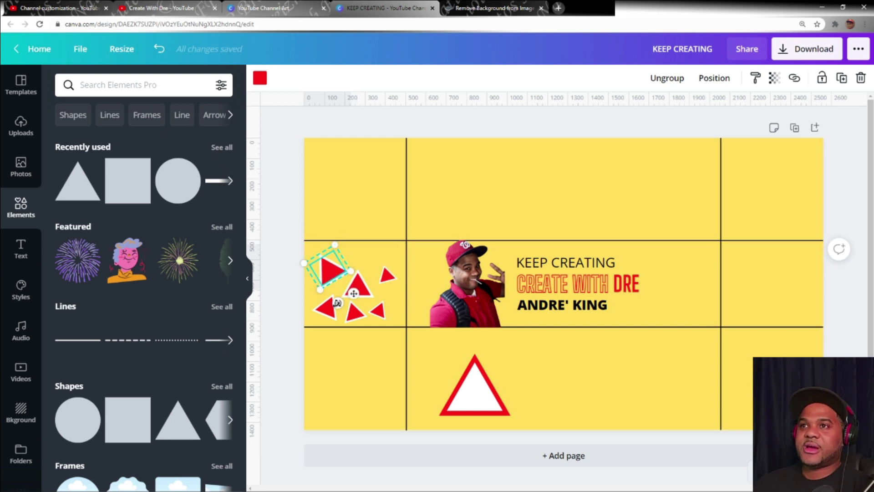
left_click(366, 265)
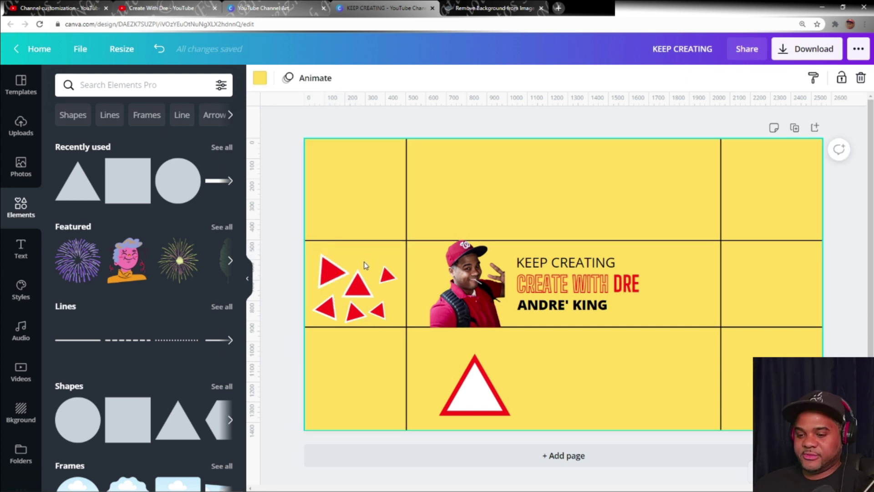
Add rotated copies of the white-bordered red triangle: a small one above the cluster's central triangle and two beside the portrait
left_click(366, 265)
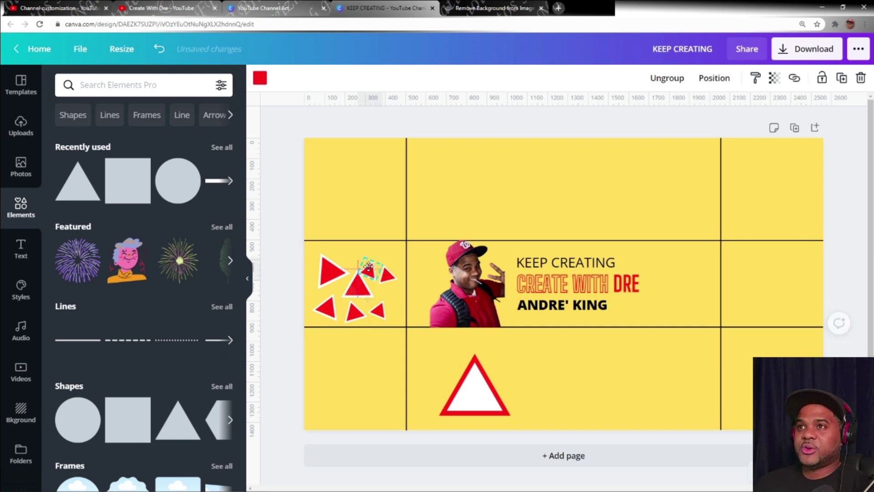
left_click_drag(368, 265, 366, 254)
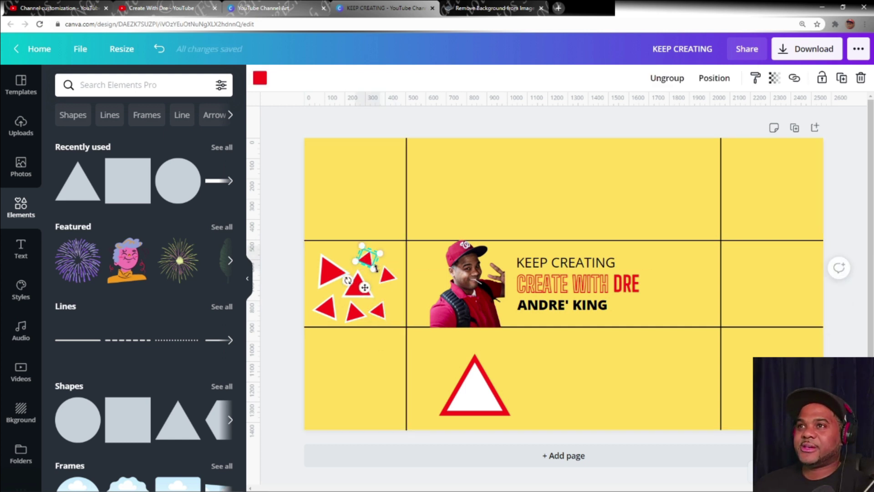
key("Tab")
left_click_drag(381, 320, 427, 302)
key("Tab")
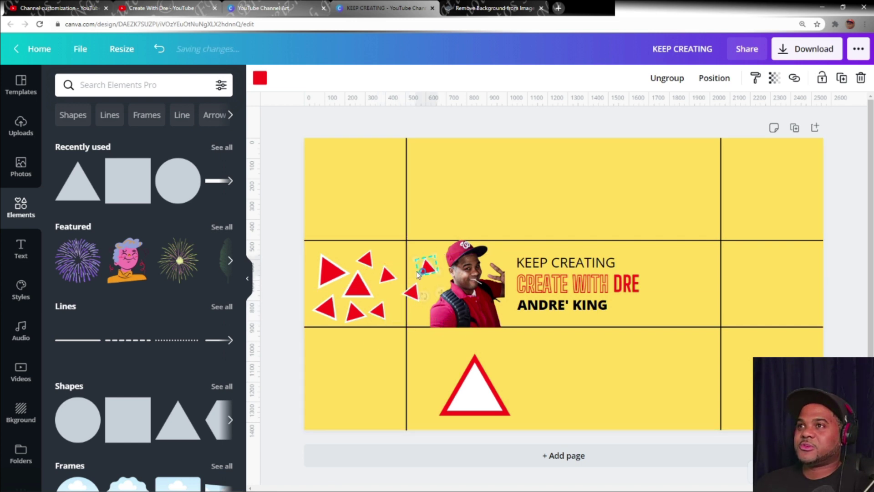
left_click_drag(413, 259, 407, 254)
left_click_drag(420, 296, 420, 270)
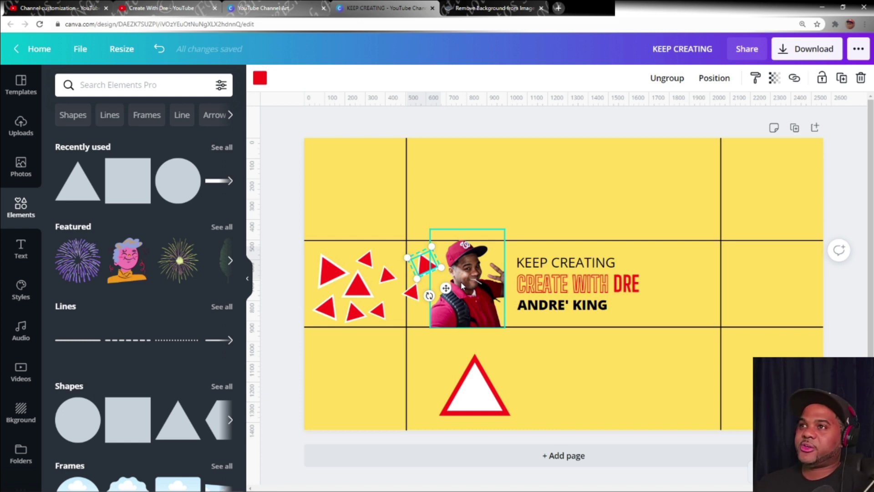
left_click(564, 206)
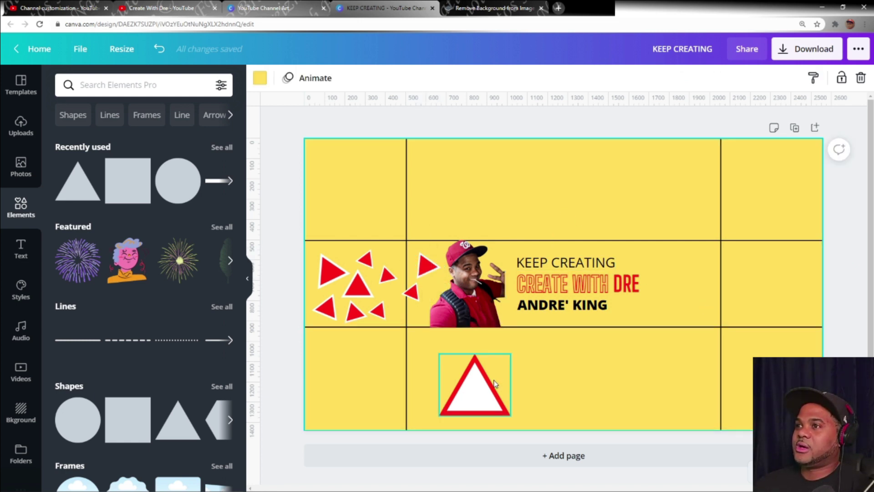
Move the red-bordered white triangle just past the right vertical guide in the middle band, shrink it and rotate it to point left
left_click_drag(484, 395, 736, 291)
left_click_drag(733, 333, 704, 324)
left_click_drag(726, 250, 749, 302)
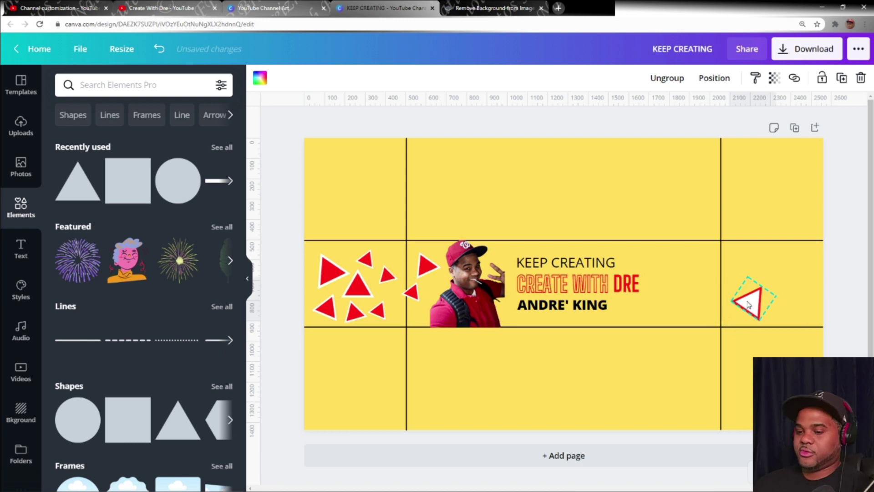
Duplicate the red-bordered white triangle, placing a smaller copy diagonally above it toward the canvas edge, rotated to point right
left_click(380, 313)
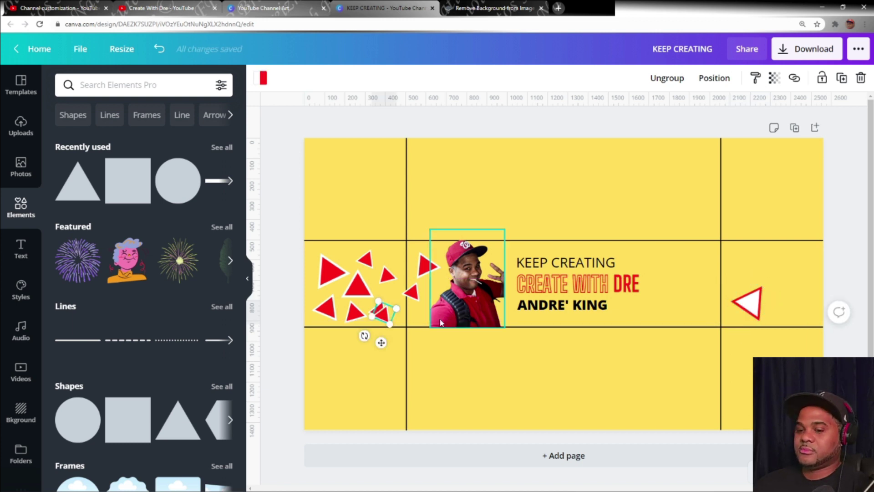
key("ctrl+z")
left_click(739, 303)
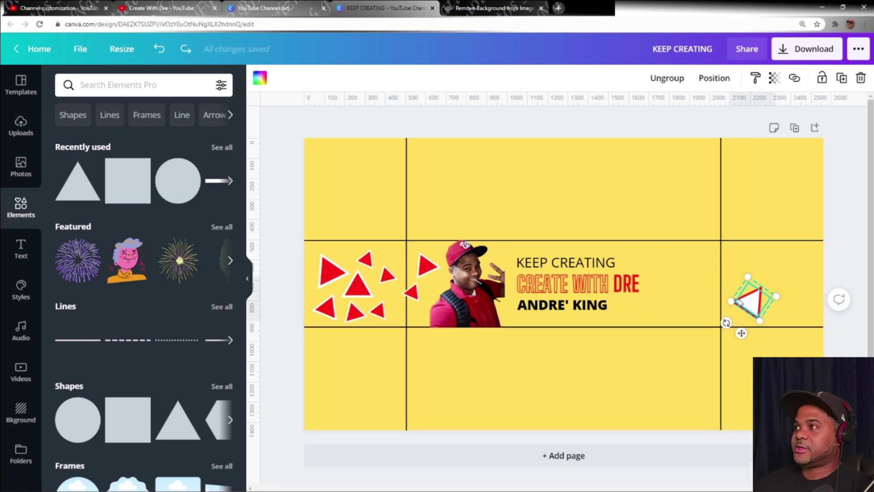
key("ctrl+d")
left_click_drag(741, 334, 792, 307)
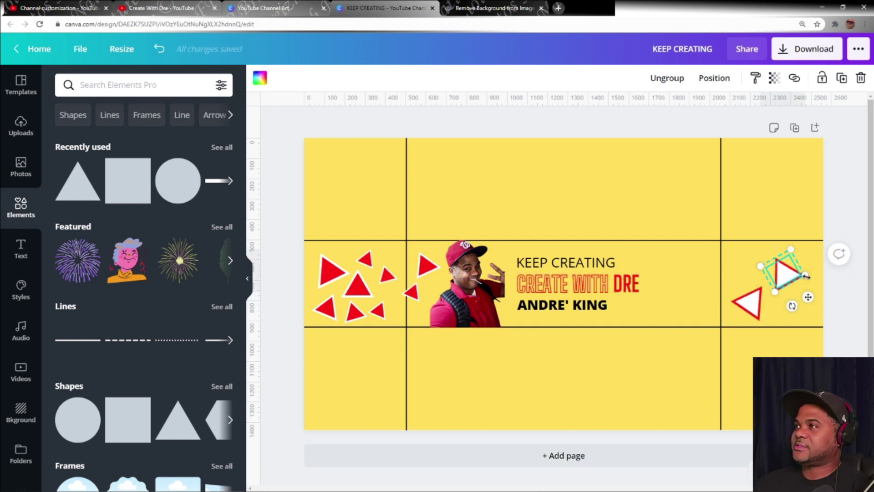
left_click_drag(805, 275, 801, 274)
Add two more rotated copies of the red-bordered white triangle: an upright one beside the original and a smaller one above it
left_click(766, 304)
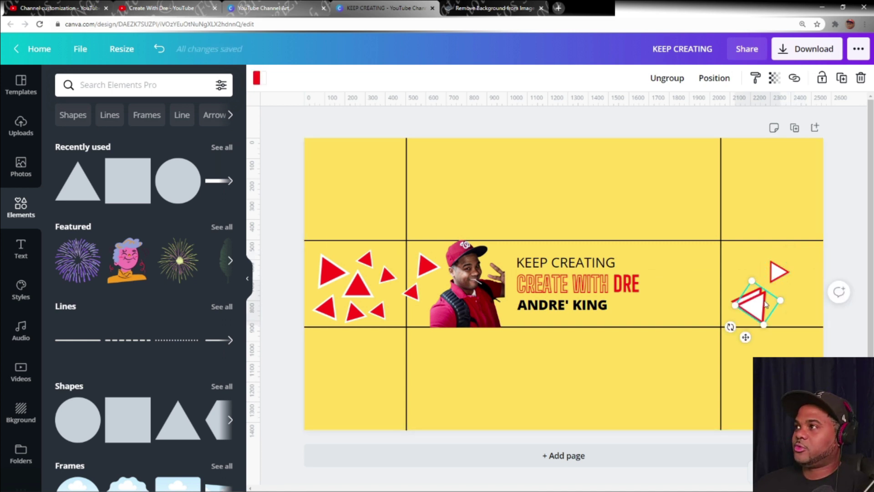
key("ctrl+d")
left_click_drag(782, 305, 789, 334)
left_click(750, 306)
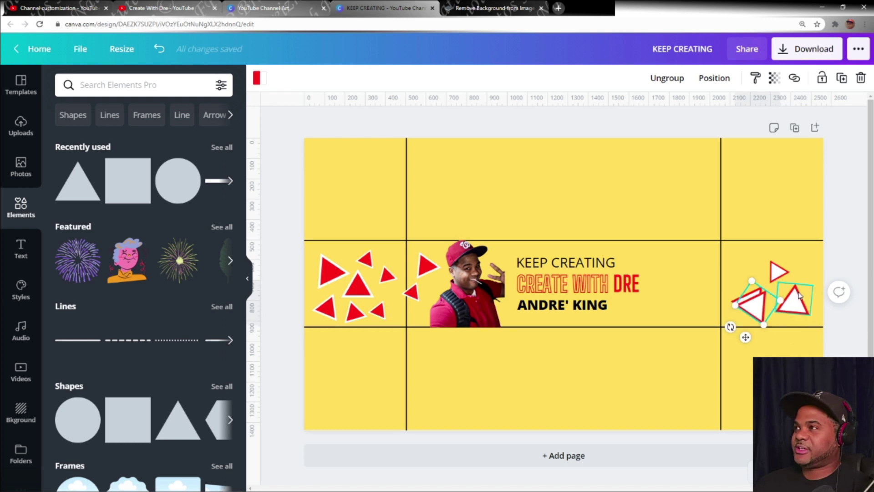
key("ctrl+d")
left_click_drag(731, 326, 730, 300)
left_click_drag(746, 270, 749, 273)
Place another copy of the red-bordered white triangle across the canvas edge at the top of the middle band, rotated and slightly reduced
left_click(747, 303)
key("ctrl+d")
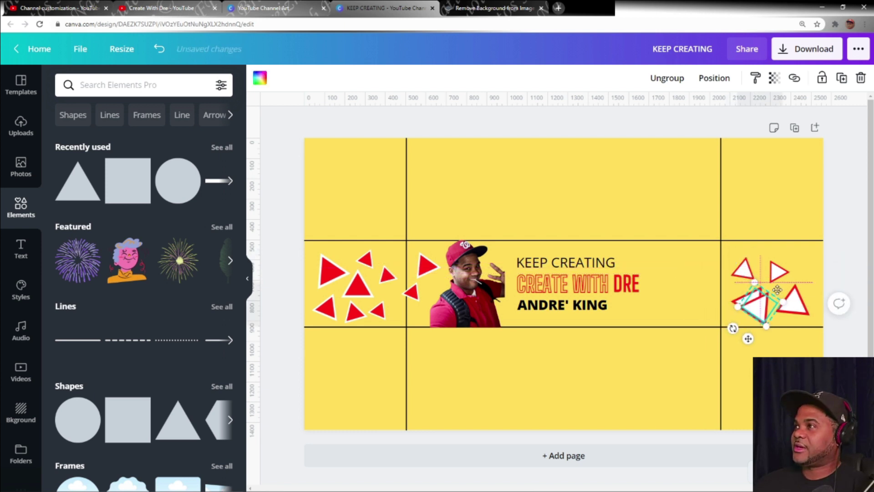
left_click_drag(748, 304, 816, 259)
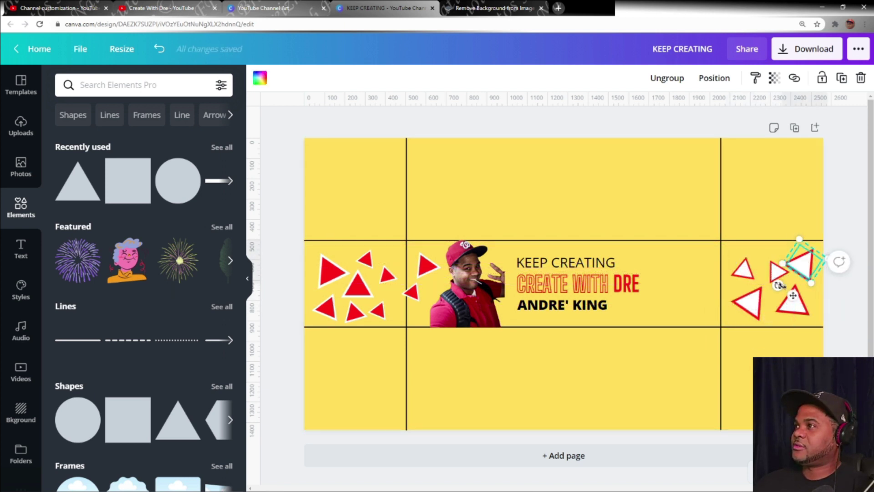
left_click_drag(779, 285, 811, 297)
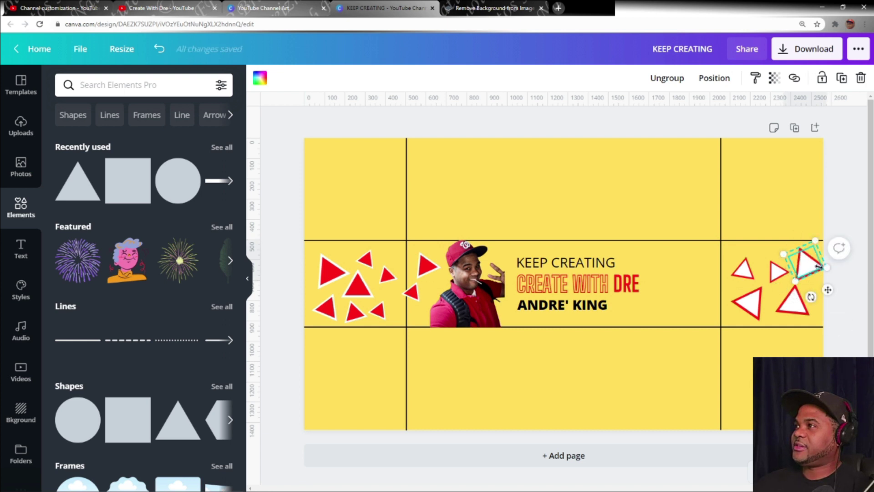
left_click_drag(821, 267, 812, 263)
left_click(681, 283)
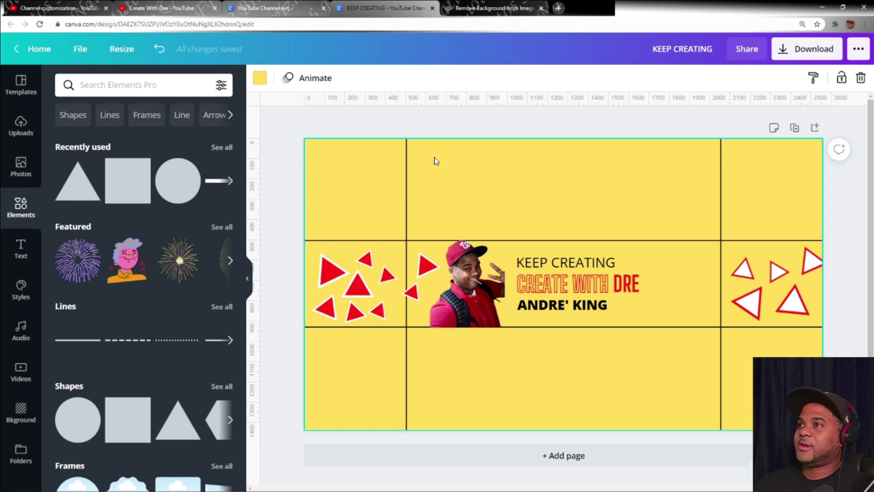
Consult the published YouTube channel banner as a reference, return to the Canva design, and add a red circle beneath the title text
left_click(166, 6)
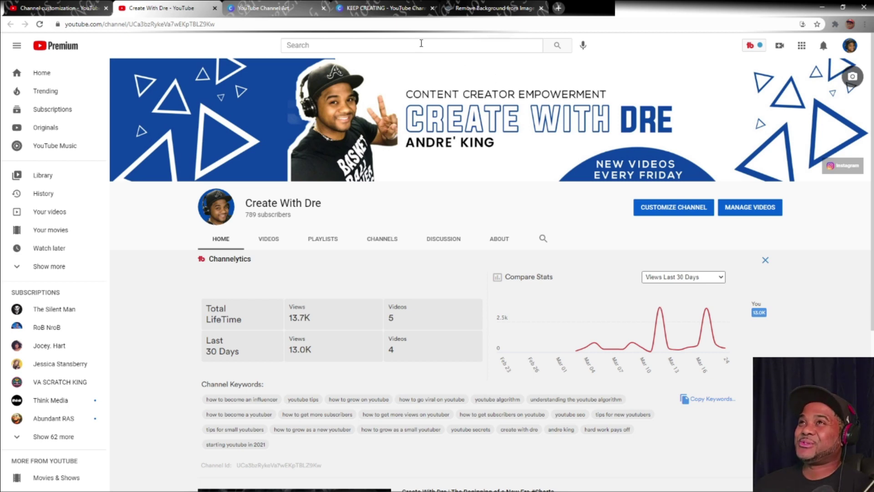
left_click(354, 8)
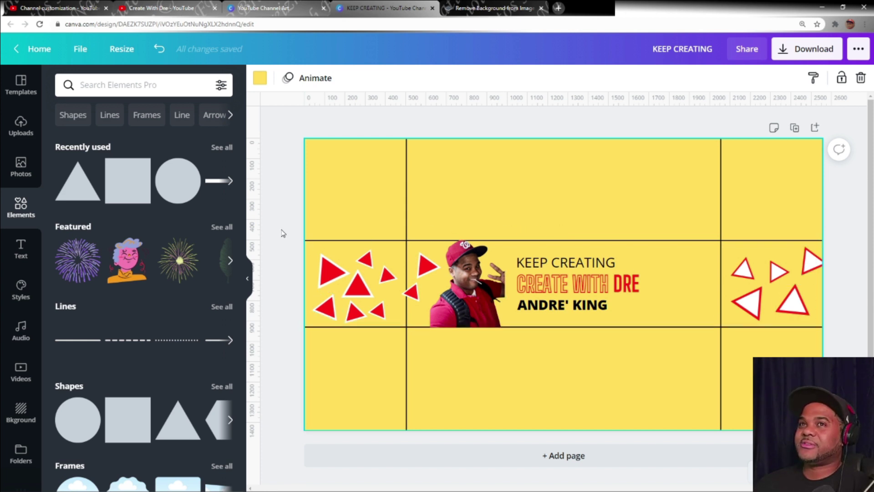
left_click(181, 188)
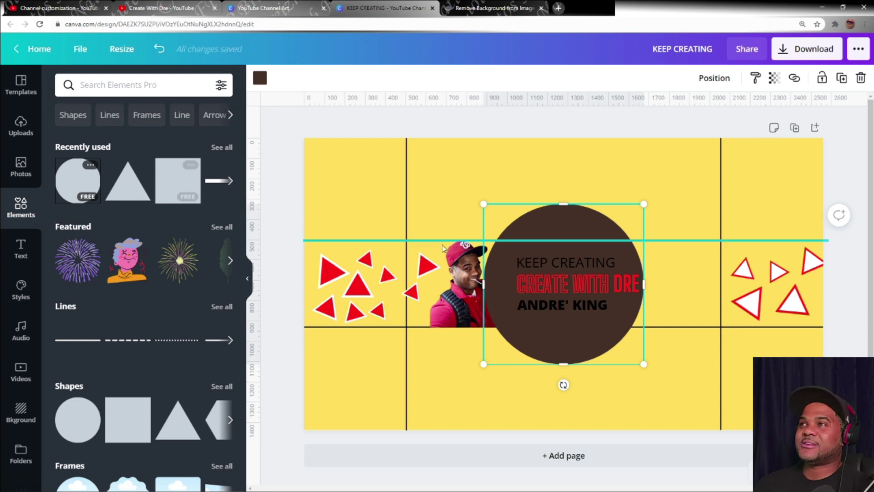
left_click_drag(548, 229, 657, 299)
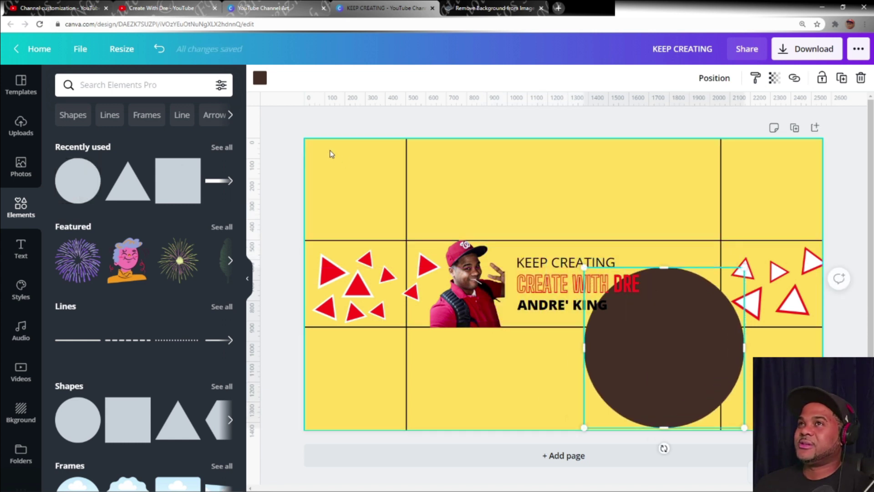
left_click(260, 79)
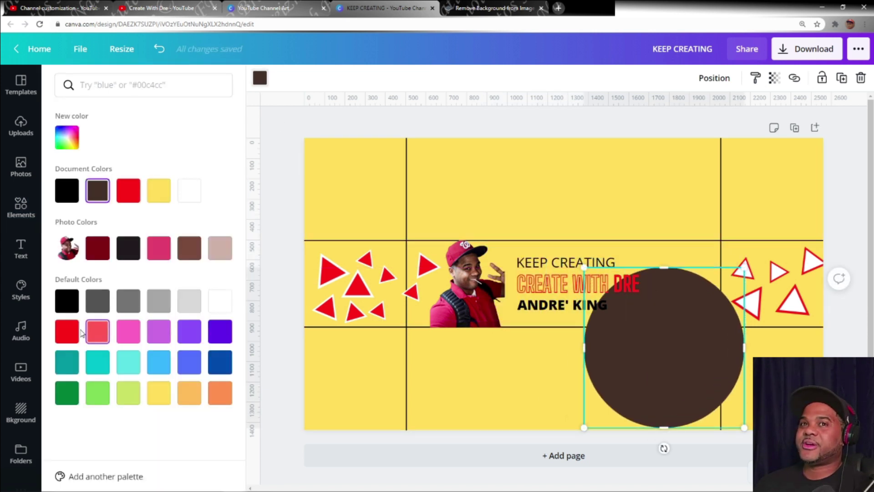
left_click(67, 331)
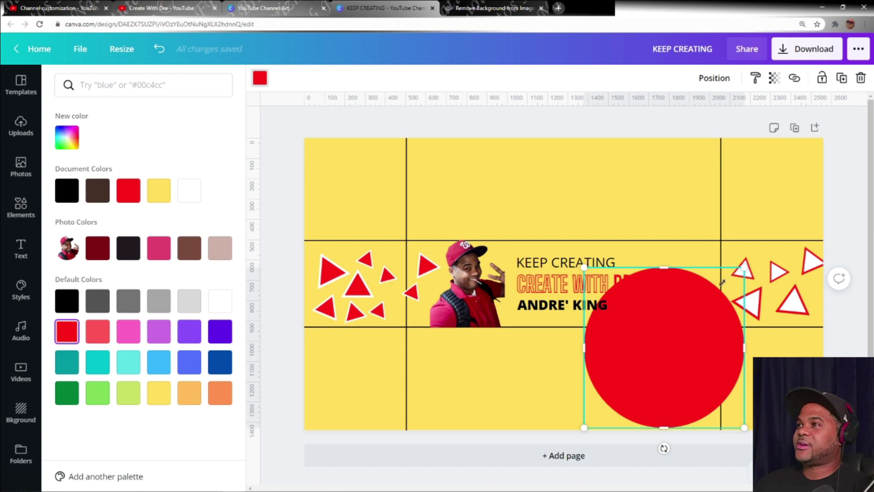
Shrink the red circle and align its outer edge with the right vertical guide, its top rising into the middle band
mouse_move(721, 282)
left_mouse_down()
mouse_move(709, 302)
mouse_move(715, 298)
left_mouse_up()
left_click_drag(651, 331, 655, 323)
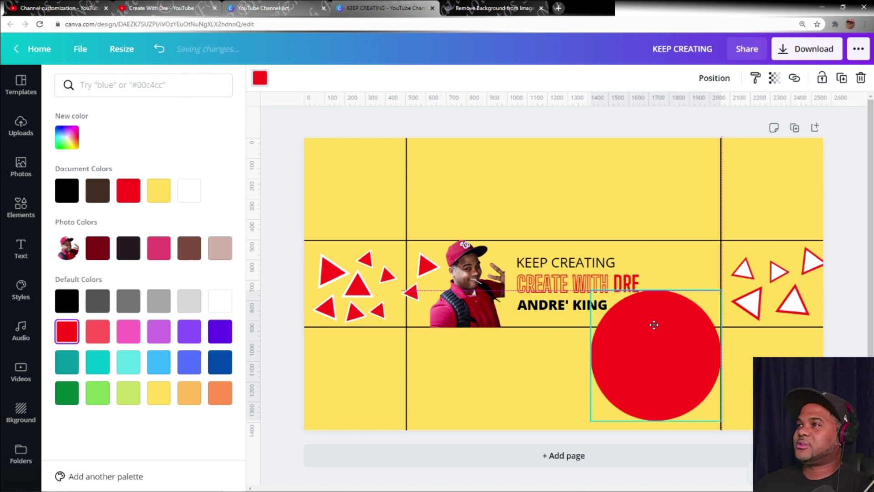
left_click_drag(653, 325, 655, 326)
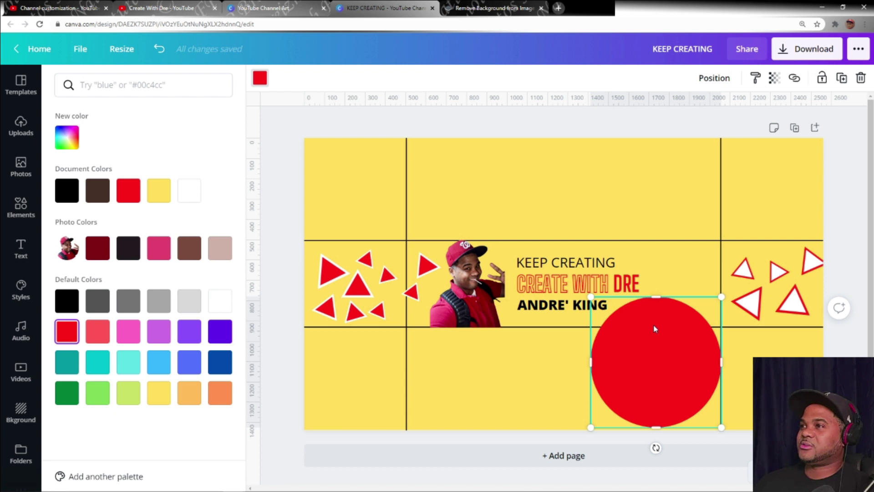
key("Up")
key("Up")
key("Up")
key("Up")
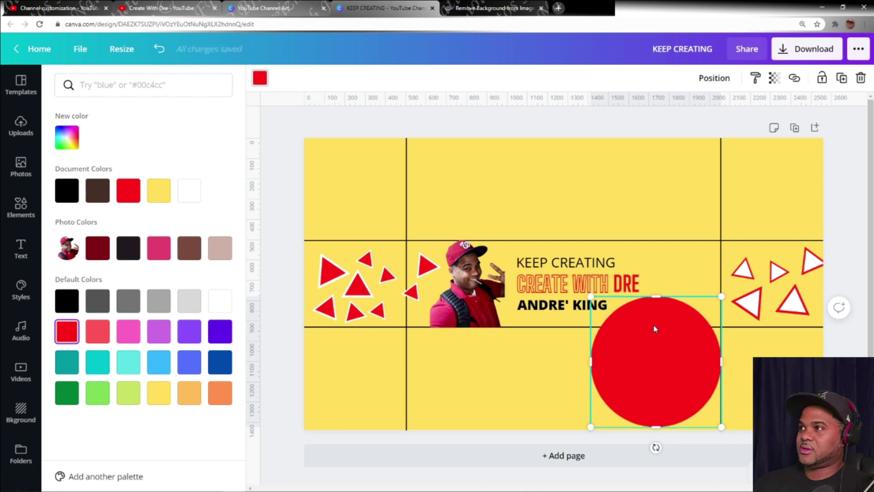
key("Up")
key("Up")
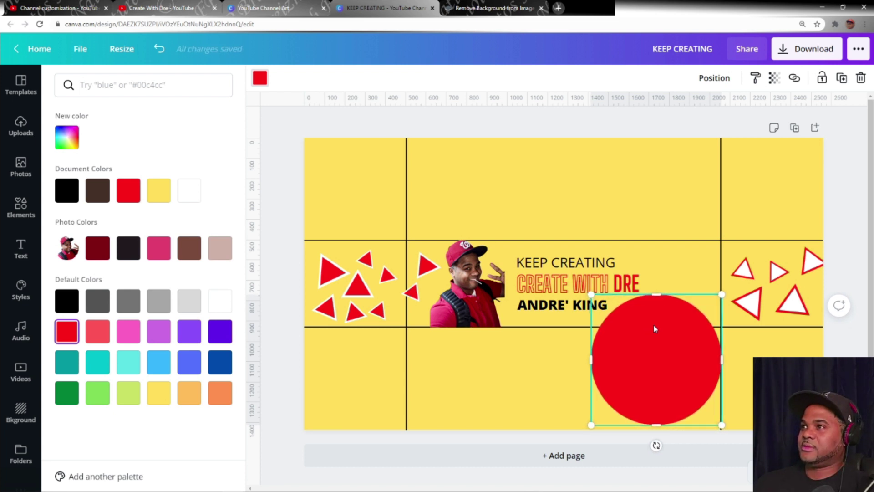
key("Escape")
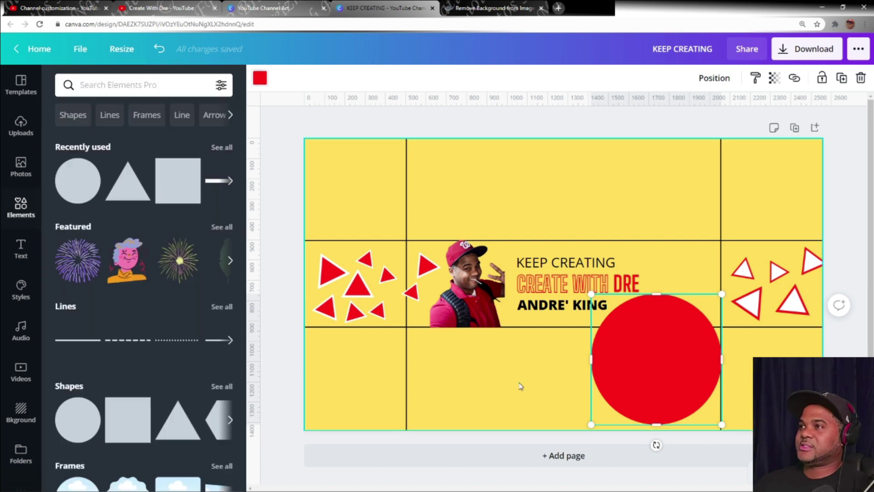
Place a copy of the KEEP CREATING text on the upper part of the red circle and colour it white
left_click(18, 255)
left_click(535, 265)
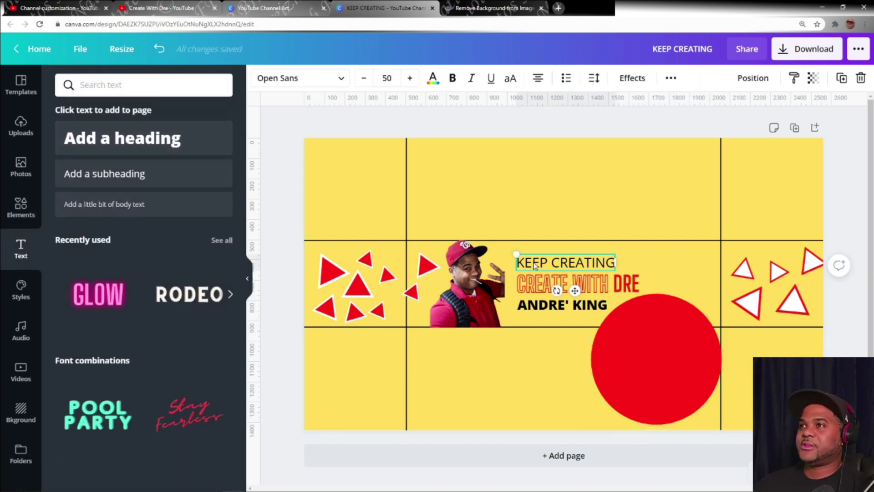
left_click_drag(532, 265, 592, 272)
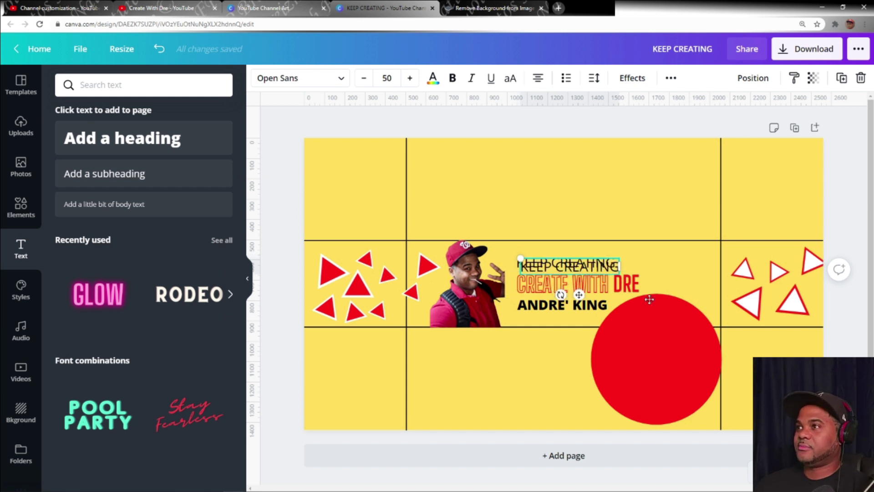
left_click_drag(650, 299, 614, 319)
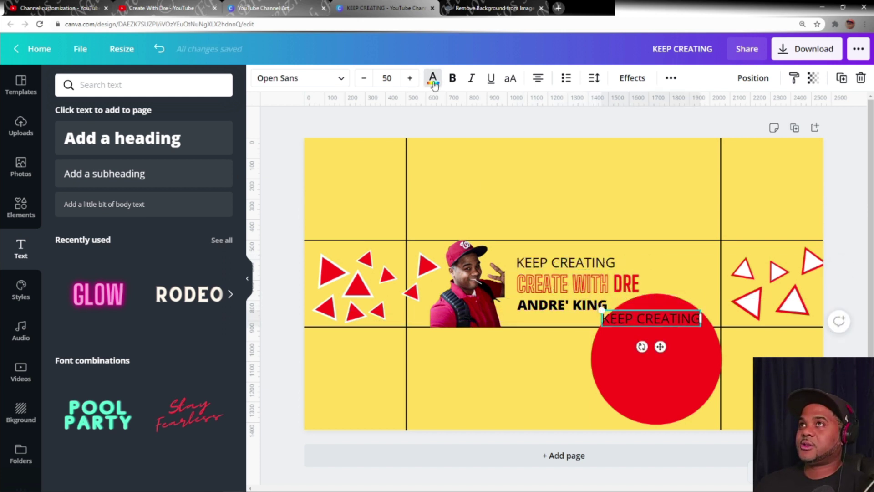
left_click(433, 82)
left_click(157, 191)
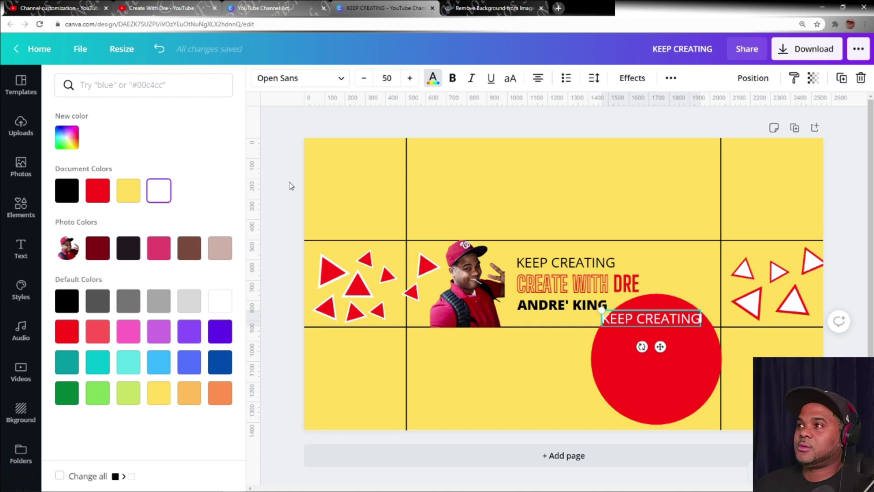
Set the font size of the white text on the circle to 35
left_click(365, 79)
left_click(365, 80)
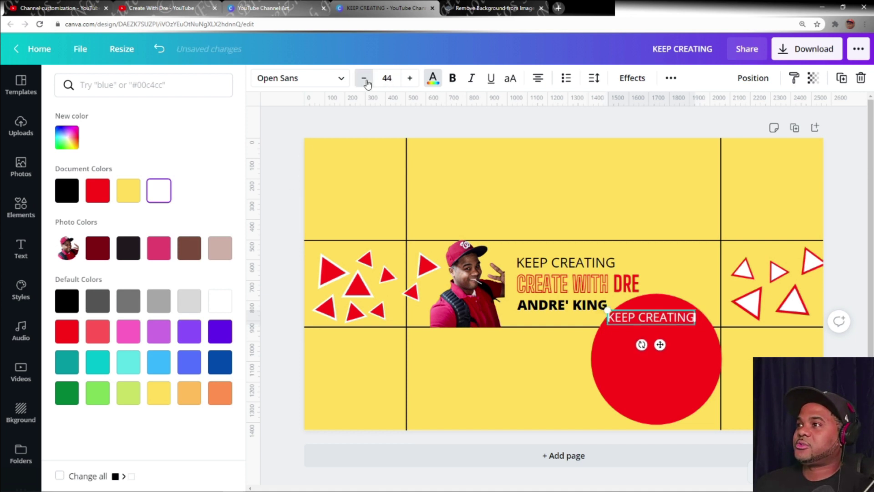
left_click(365, 79)
left_click(365, 79)
left_click(365, 80)
left_click(365, 79)
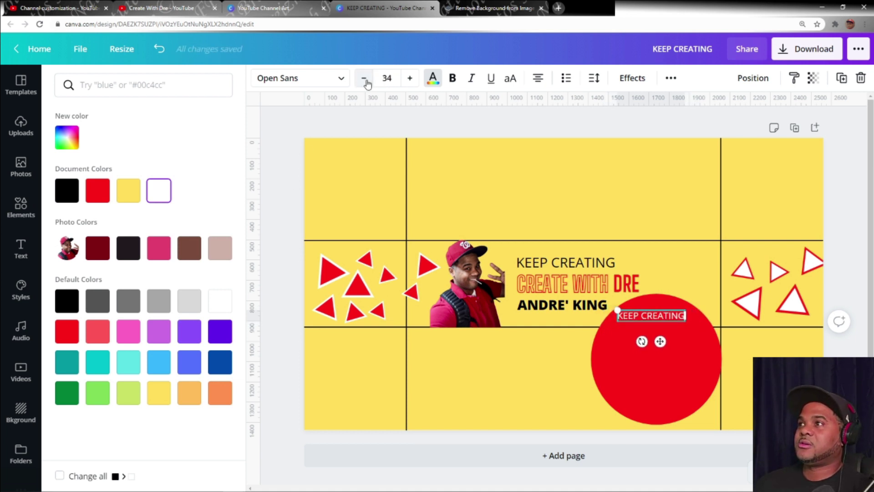
left_click(410, 78)
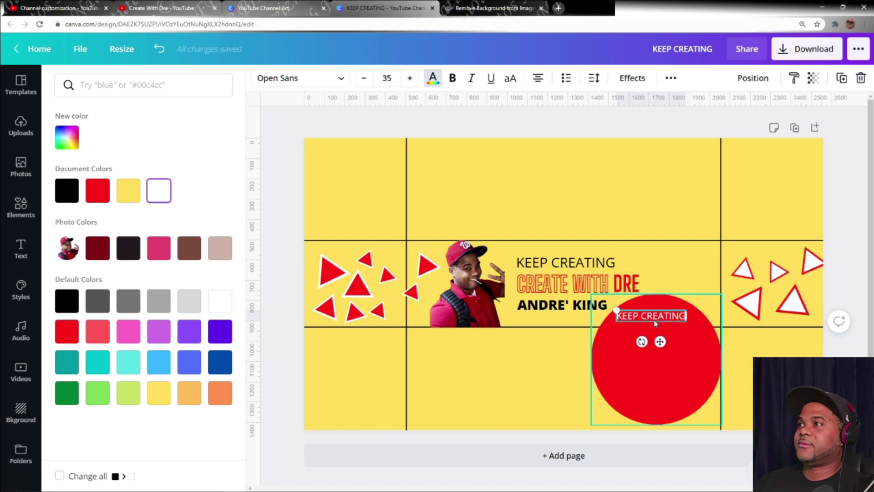
Replace the white text on the circle with NEW VIDEOS EVERY FRIDAY, split over two lines after VIDEOS
double_click(654, 316)
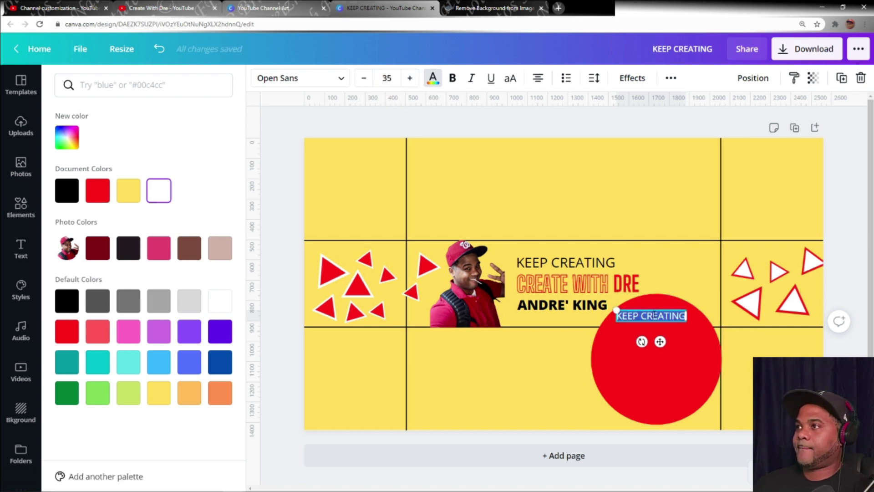
type("N")
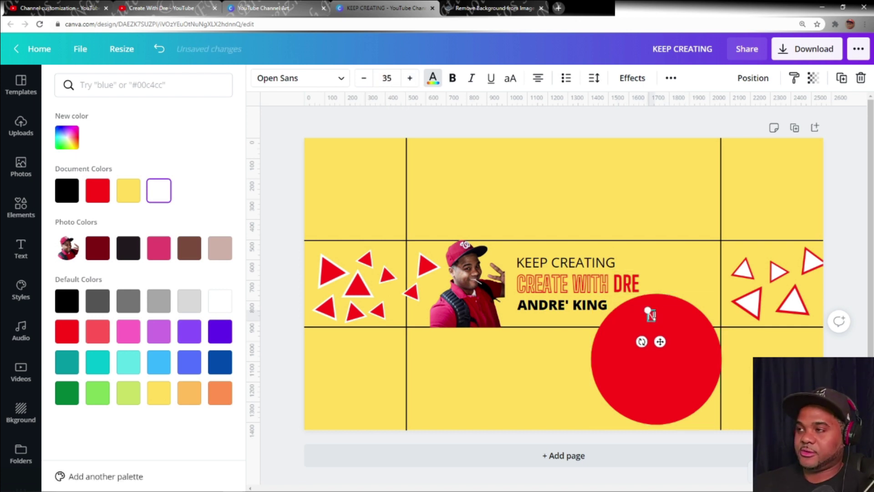
type("EW VIDEOS EVERY FRIDAY")
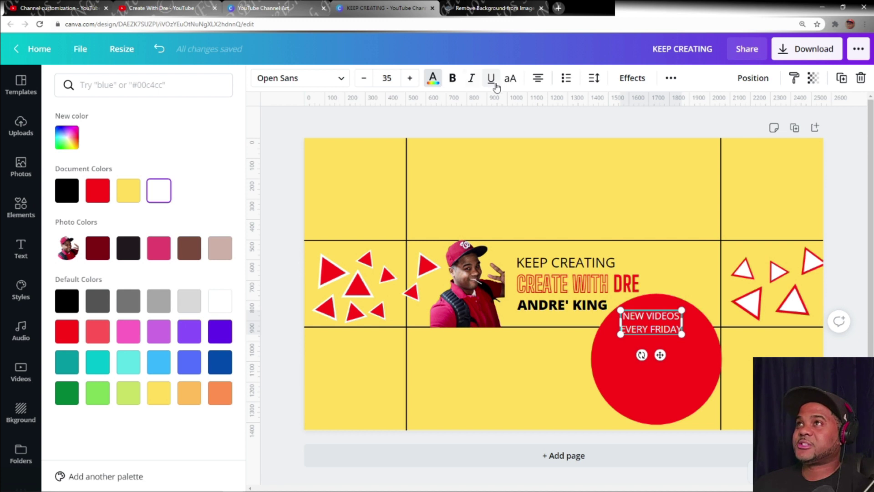
Tighten the circle caption's line height to 0.85 and set the letter spacing of both its lines to 142
left_click(592, 79)
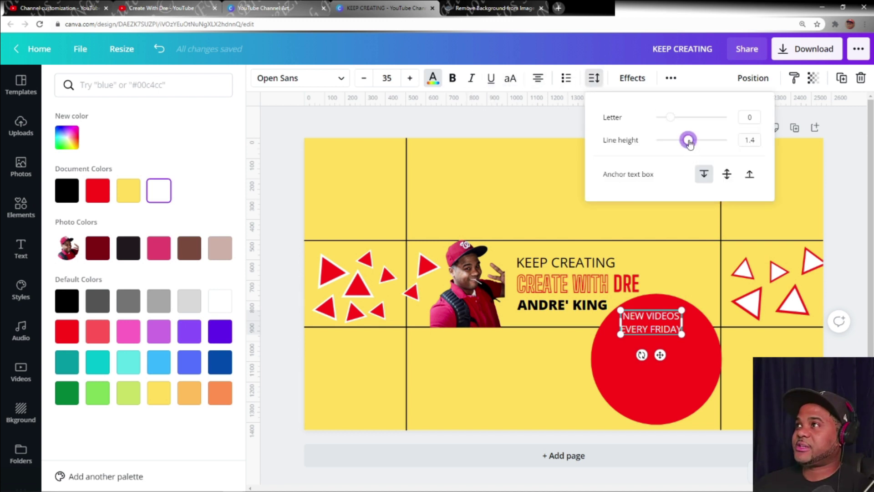
left_click_drag(689, 142, 668, 141)
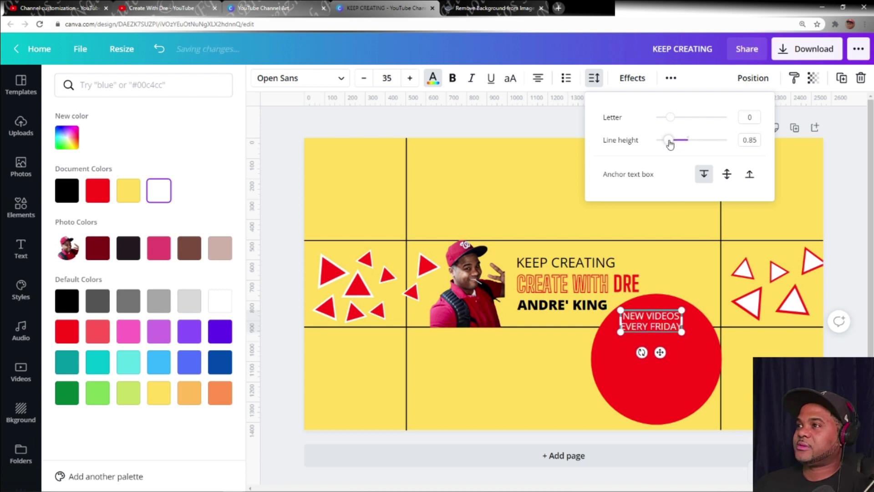
left_click(650, 319)
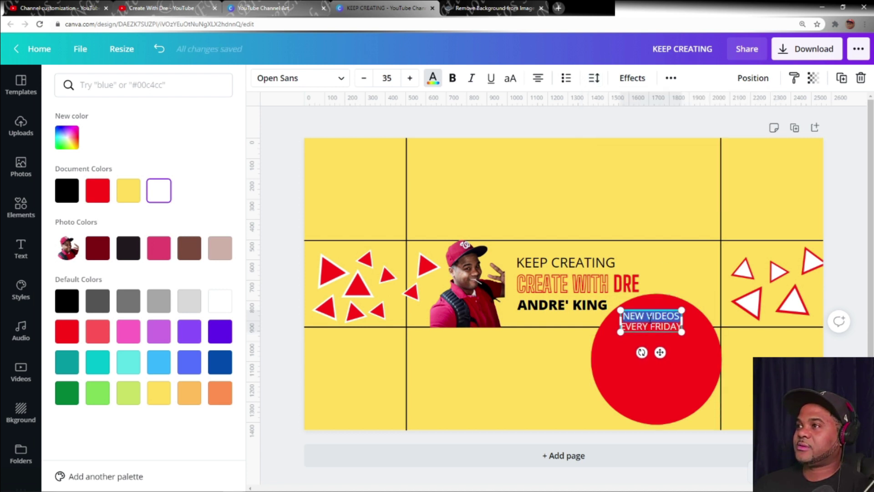
left_click(594, 78)
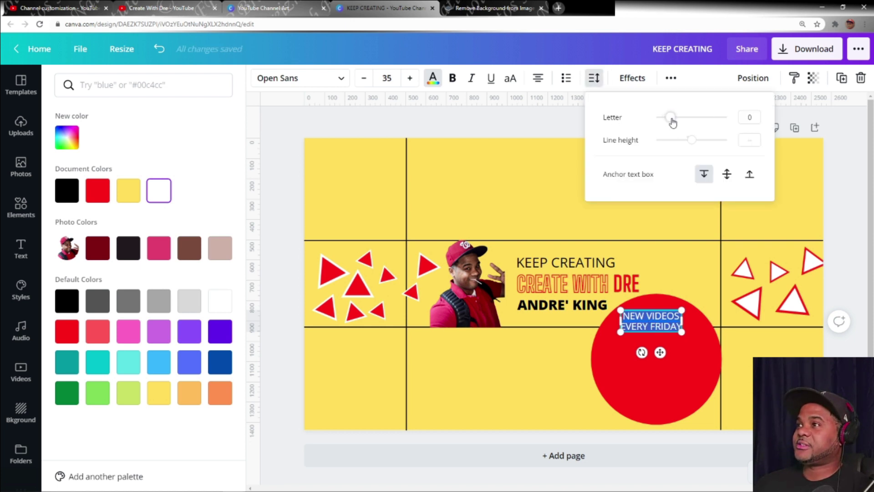
left_click_drag(676, 121, 680, 122)
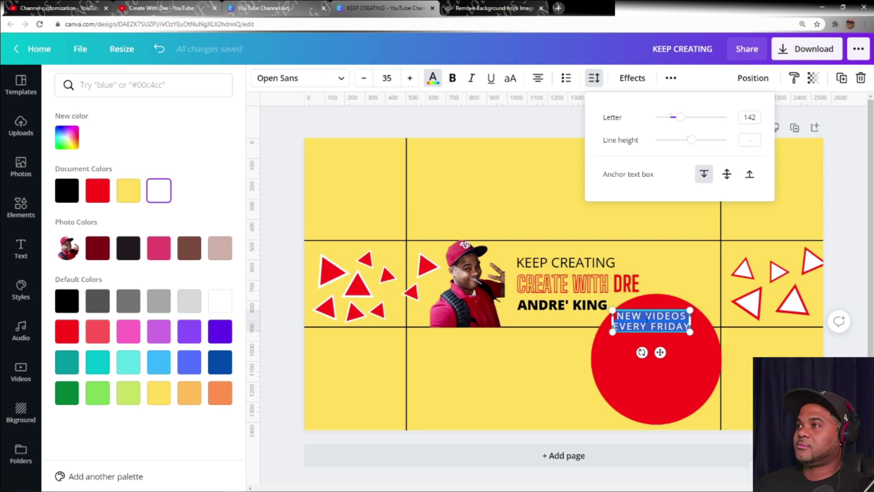
Nudge the NEW VIDEOS EVERY FRIDAY caption up and to the right so it is centred near the top of the red circle
left_click(654, 315)
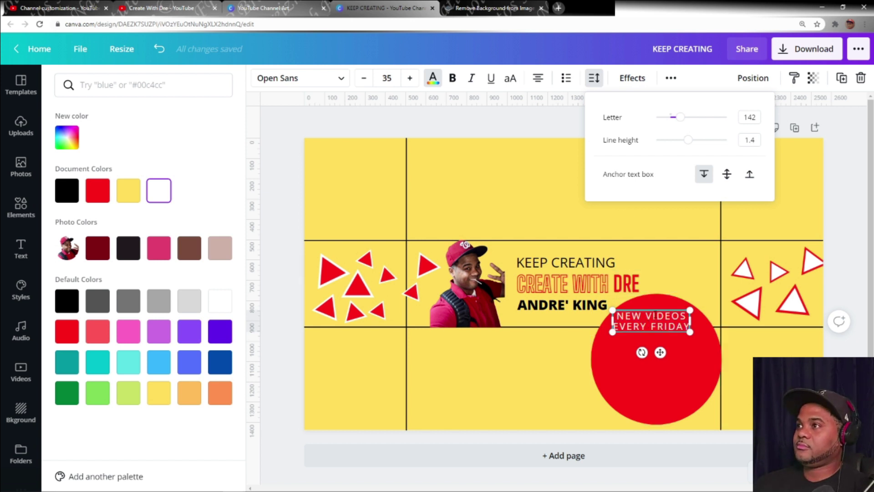
left_click(556, 408)
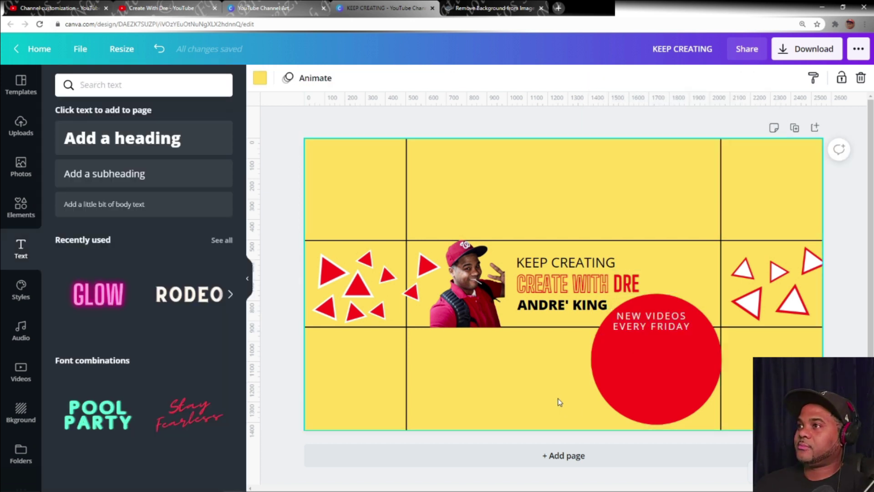
left_click(652, 326)
key("shift+Right")
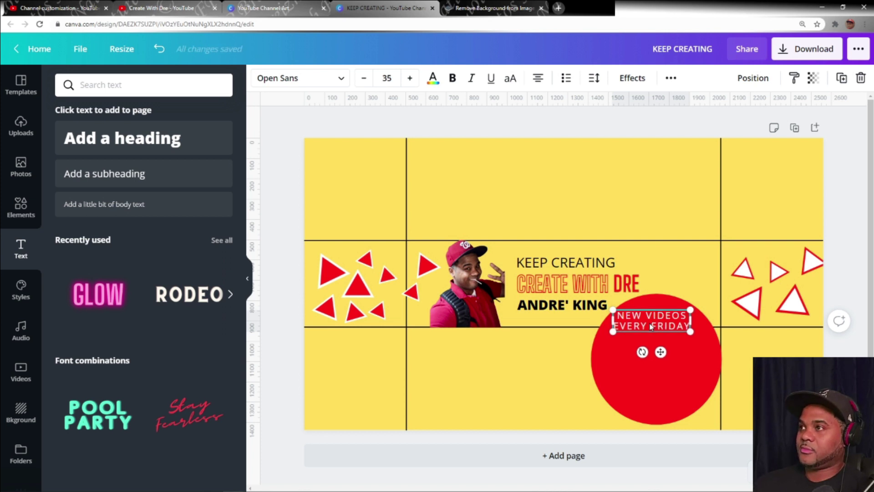
key("shift+Up")
key("shift+Right")
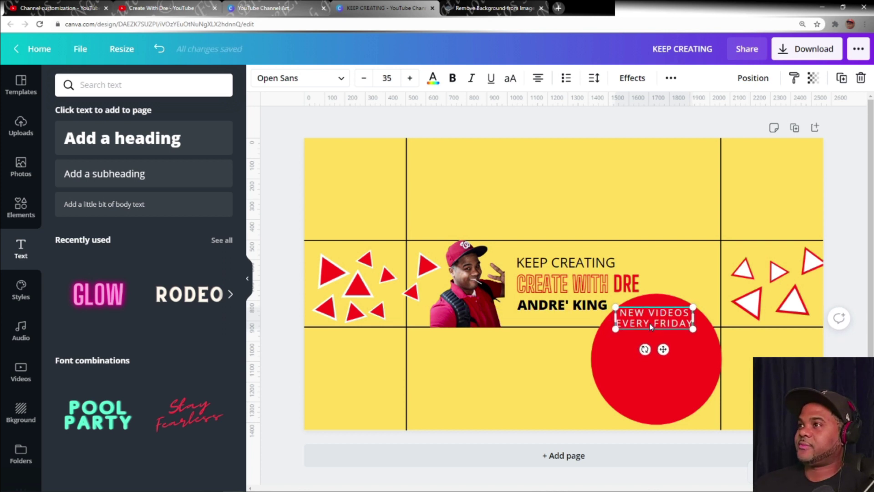
key("shift+Up")
key("Up")
key("Up")
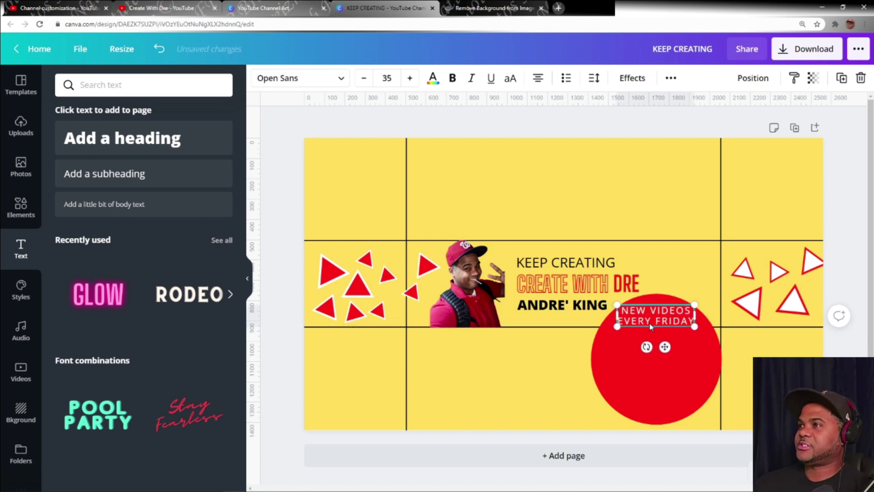
key("Right")
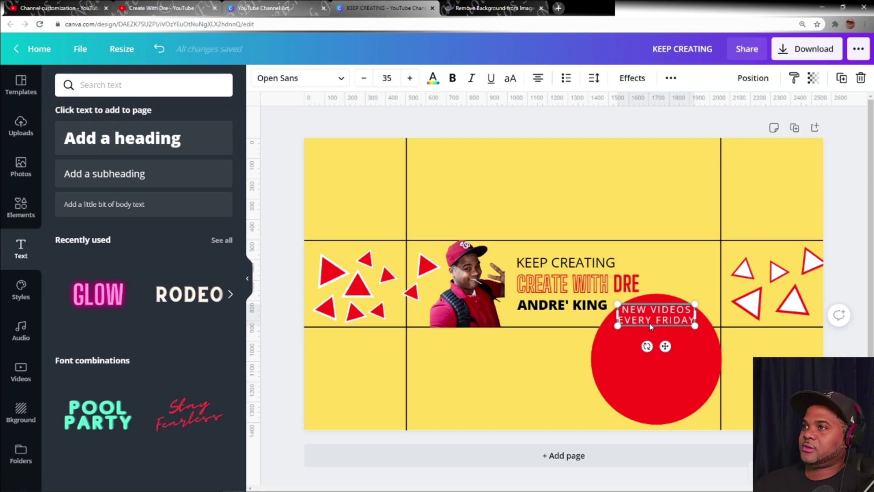
left_click(530, 368)
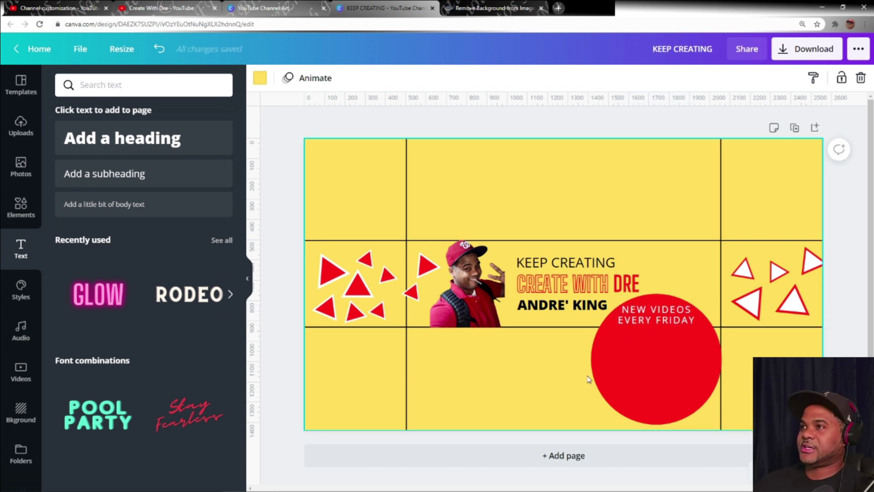
Make the NEW VIDEOS EVERY FRIDAY caption on the red circle bold
left_click(655, 314)
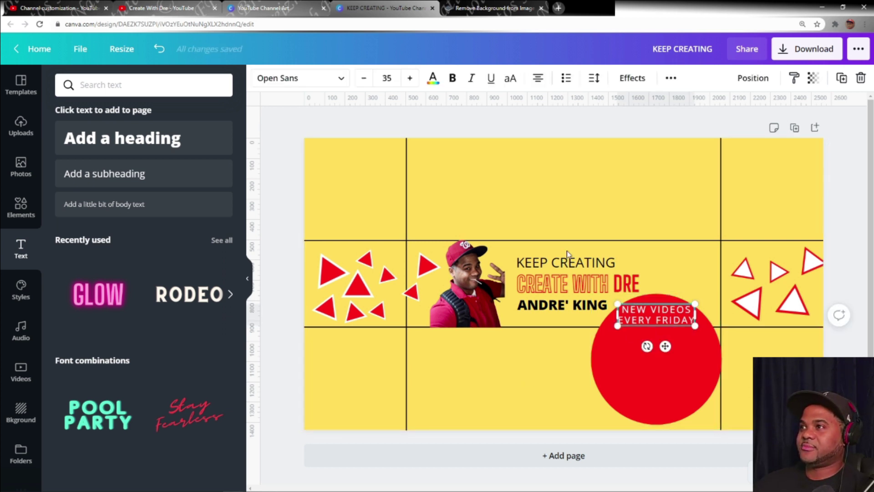
left_click(451, 79)
left_click(529, 388)
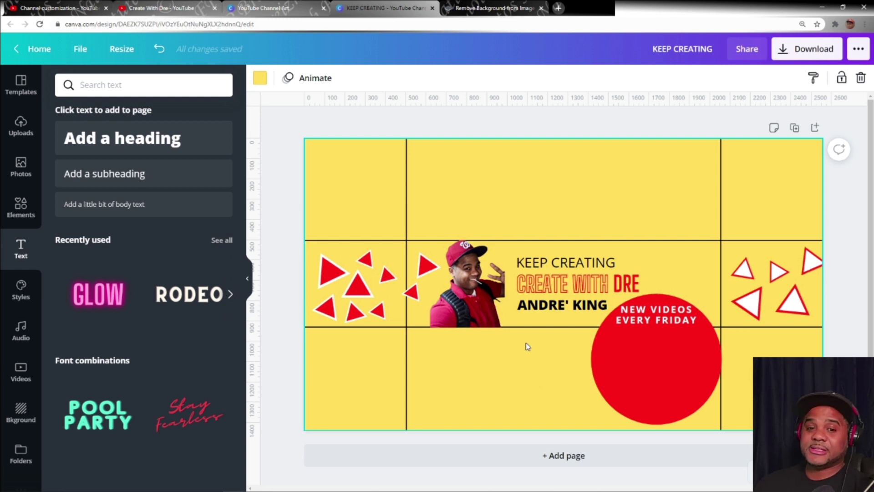
Change the banner's background colour from the background palette to white
left_click(16, 410)
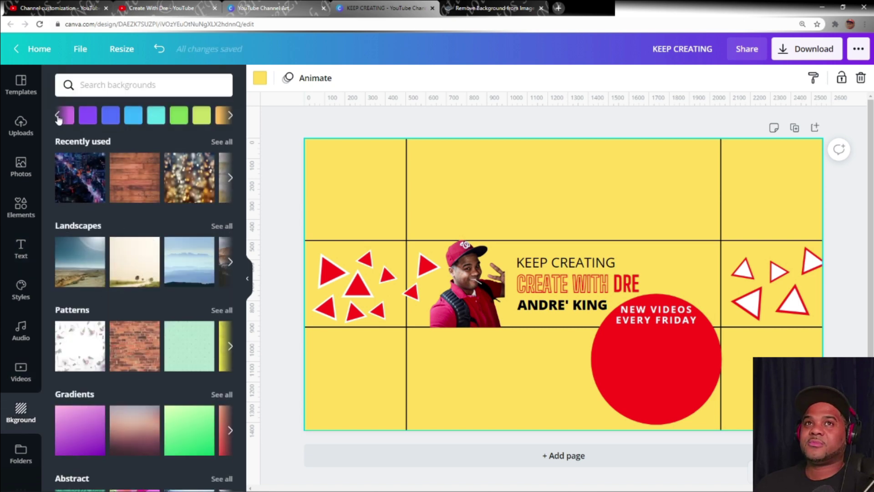
left_click(58, 117)
left_click(134, 115)
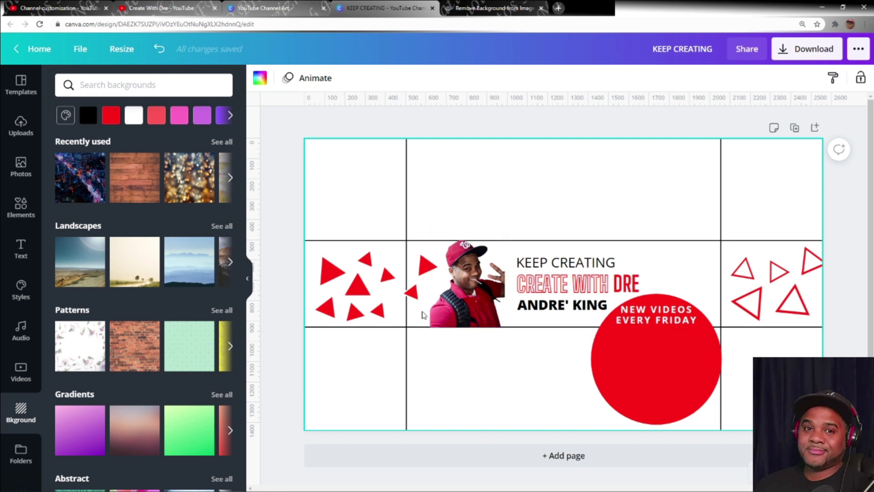
Add a red square about 790 px wide at the banner's left edge and send it behind the triangles and portrait
left_click(22, 201)
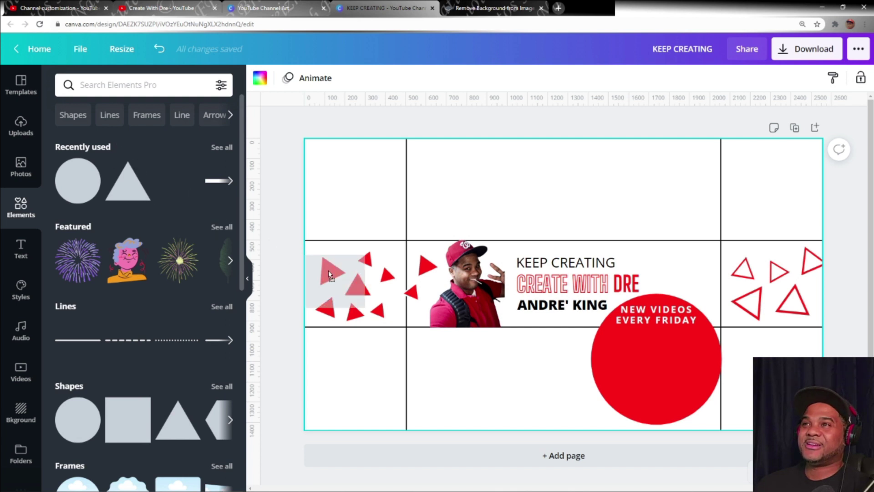
left_click_drag(328, 269, 337, 273)
left_click_drag(449, 347, 402, 279)
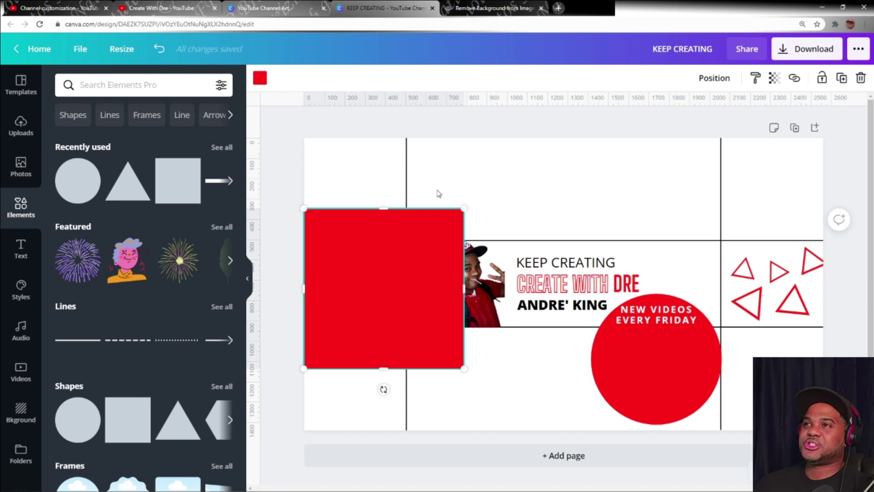
left_click(724, 77)
left_click(671, 135)
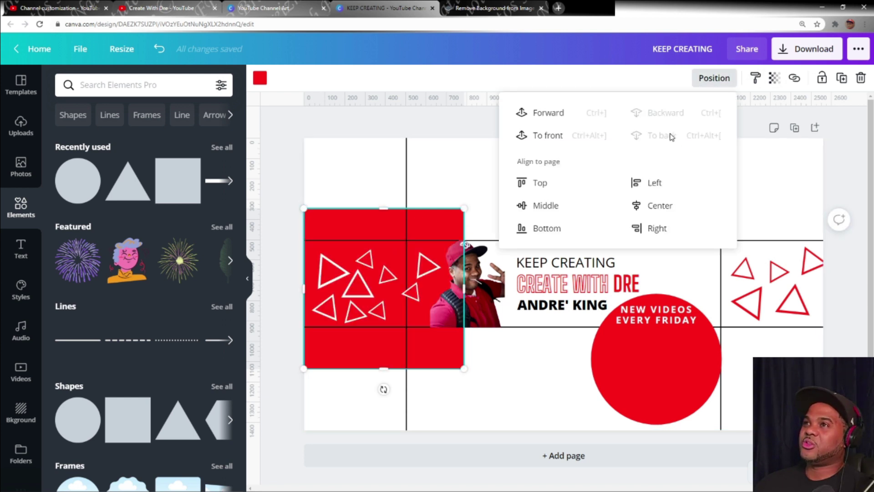
left_click(504, 373)
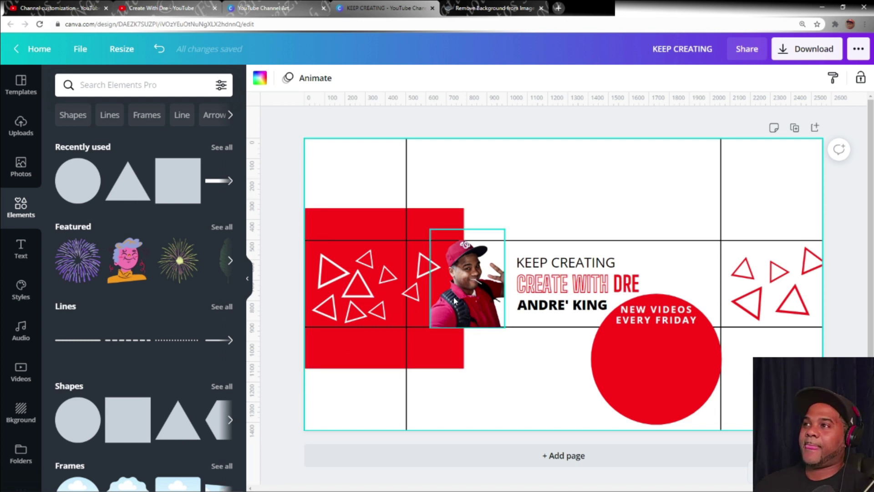
Delete the two vertical and two horizontal black guide lines from the banner
left_click(407, 189)
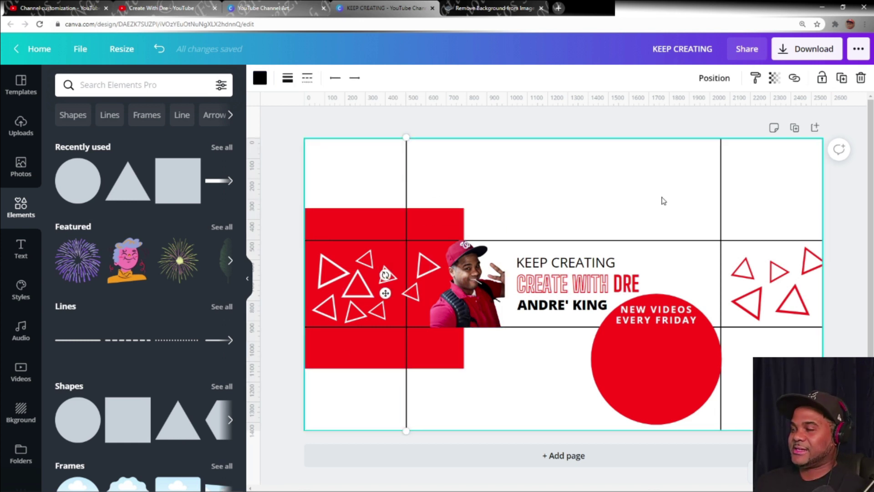
key("Delete")
left_click(720, 187)
key("Delete")
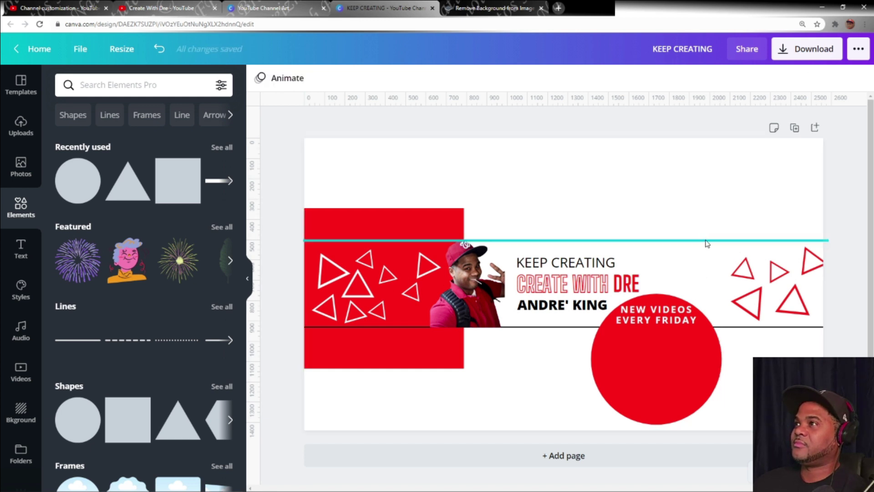
left_click(706, 241)
key("Delete")
left_click(734, 326)
key("Delete")
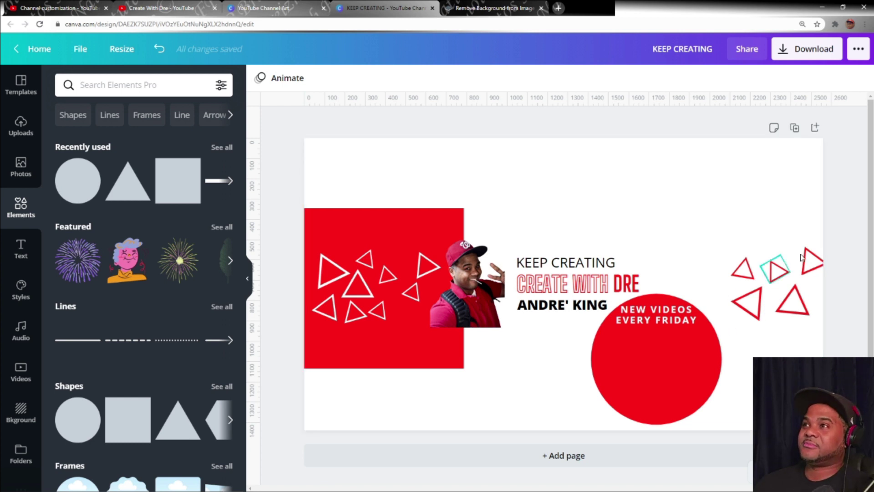
Download the finished banner as a PNG file
left_click(807, 57)
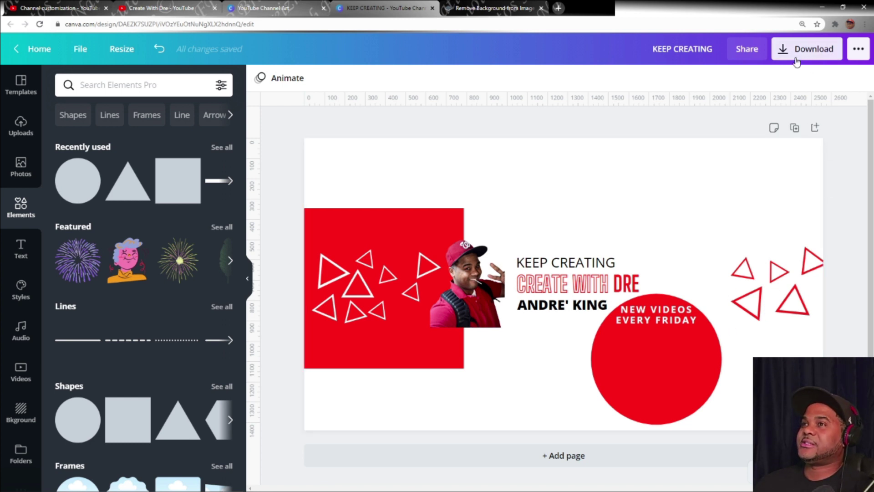
left_click(756, 244)
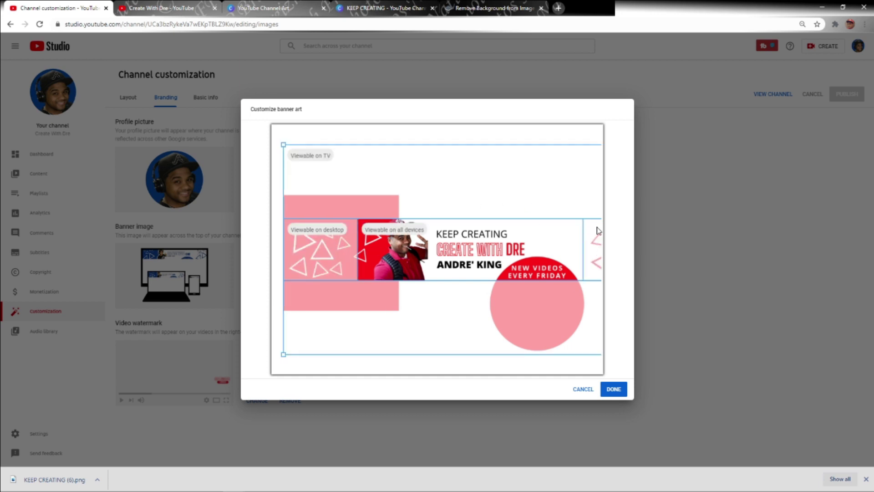
Accept the banner art crop in YouTube Studio and publish it, and reload the channel page to check the new banner
left_click(618, 392)
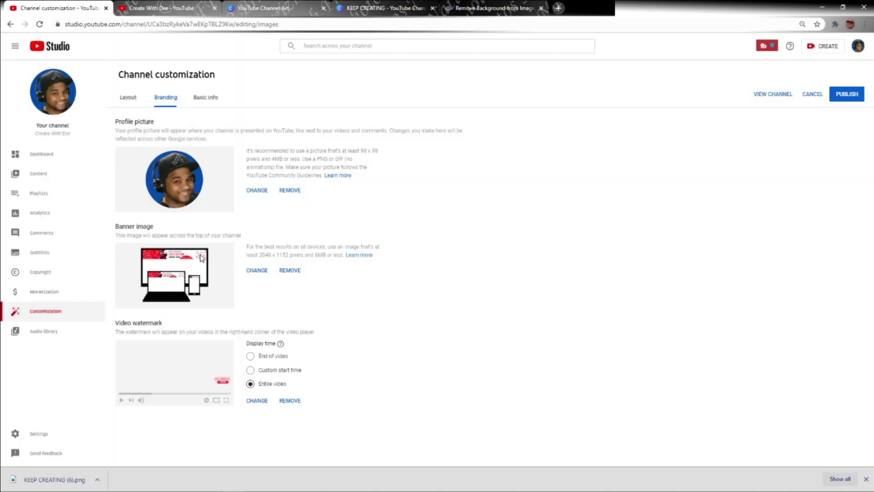
left_click(843, 95)
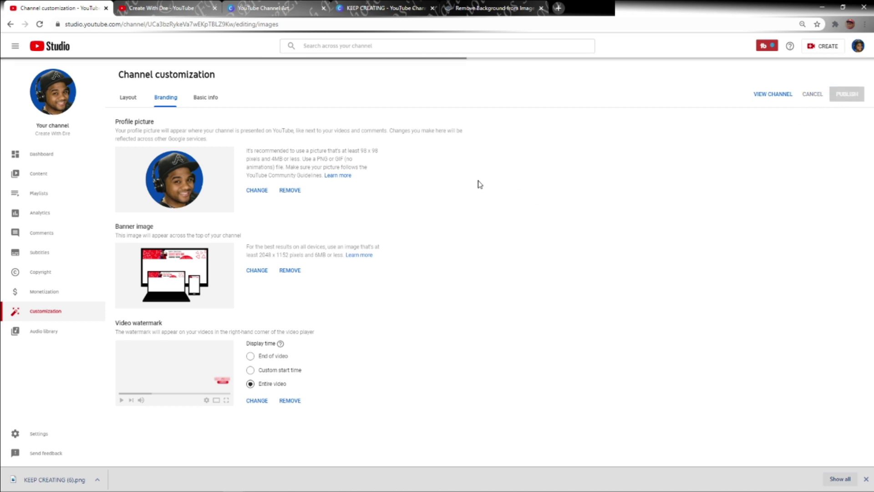
left_click(154, 10)
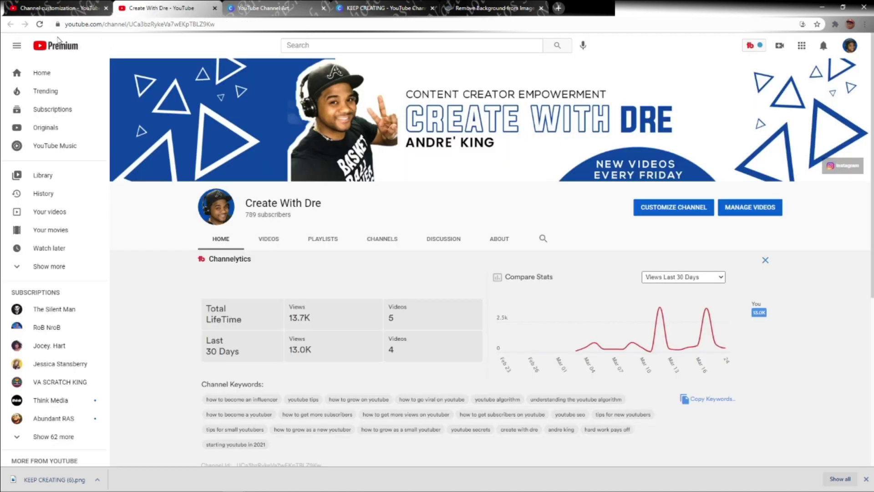
left_click(39, 24)
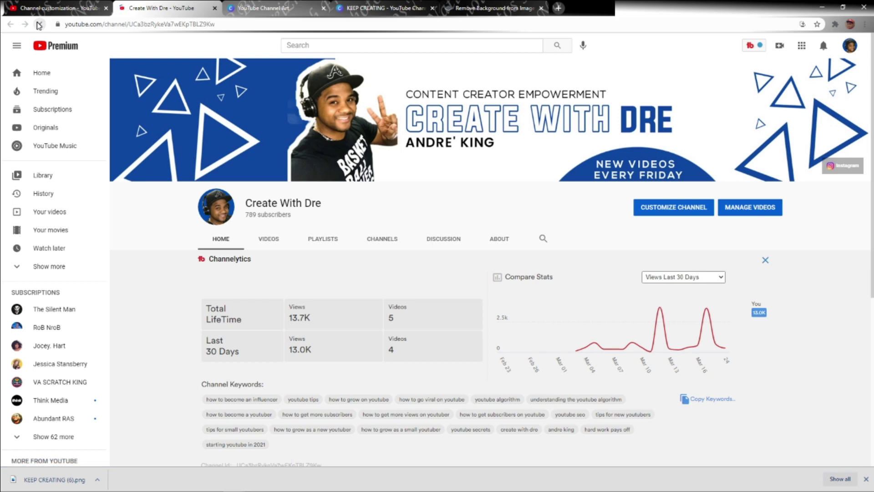